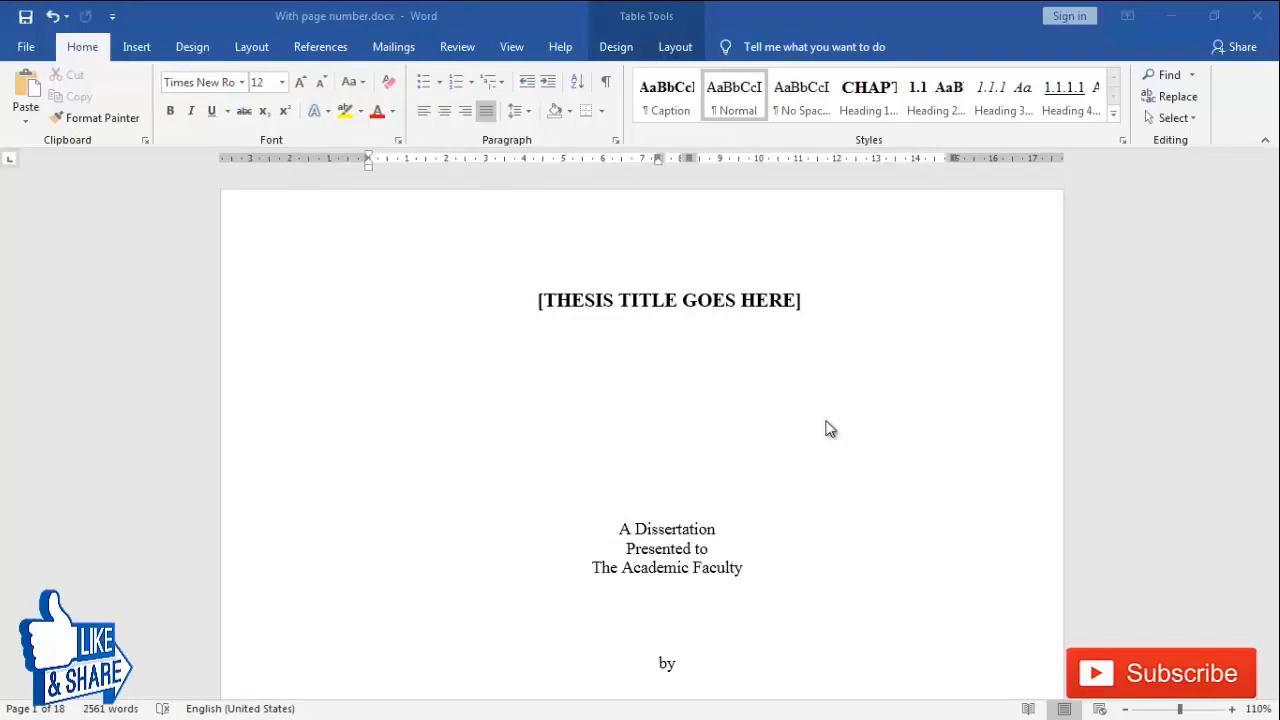
Scroll through the currently open thesis document to review its pages
left_click(751, 433)
scroll(826, 430, "down", 10)
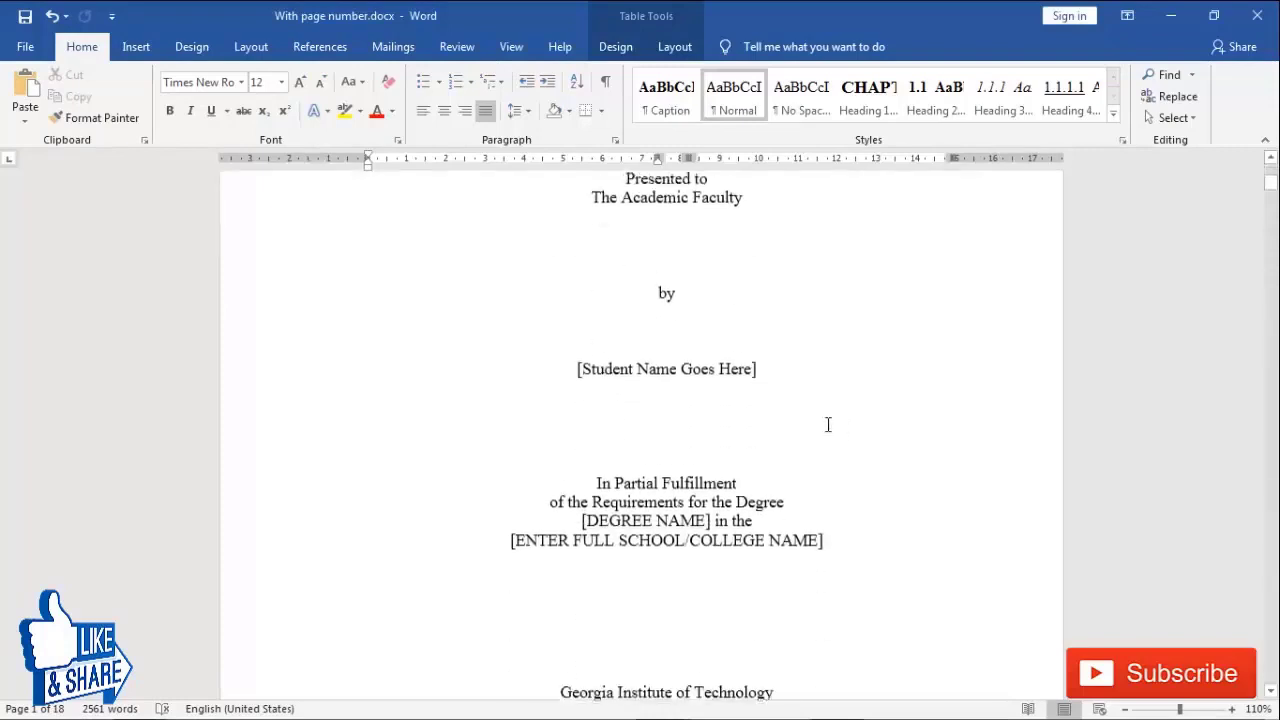
scroll(826, 430, "down", 3)
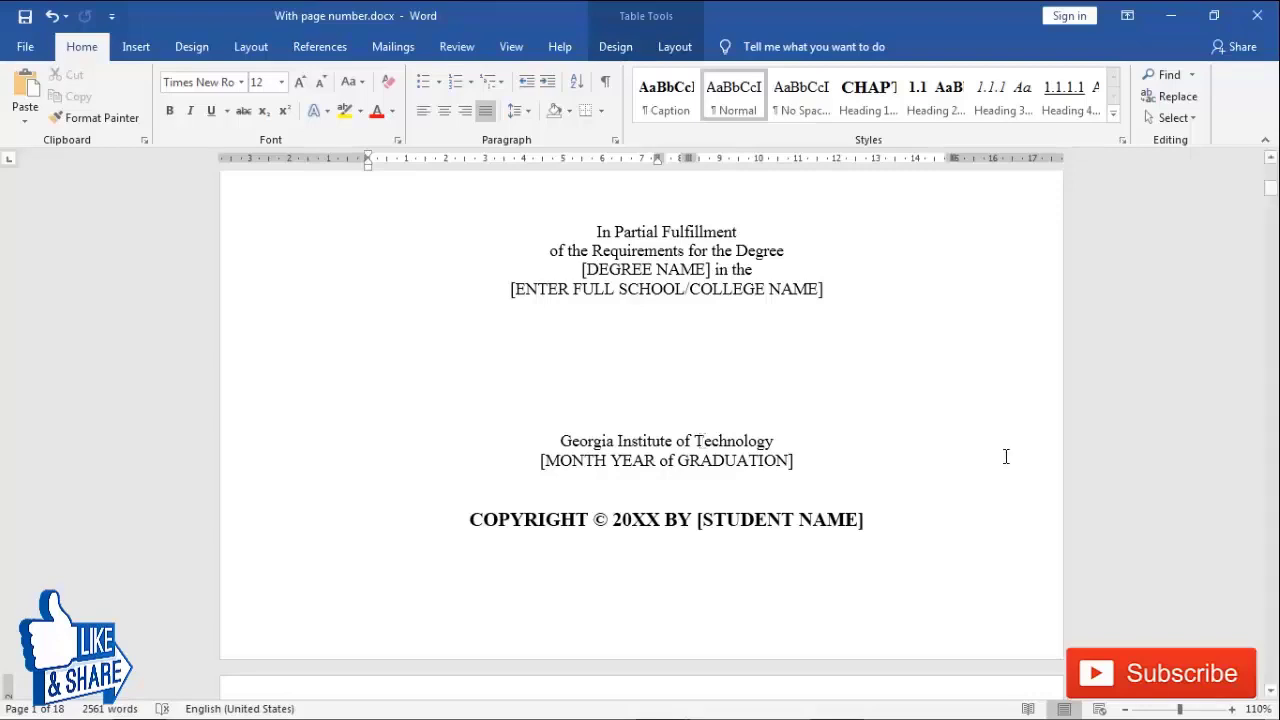
scroll(823, 434, "up", 10)
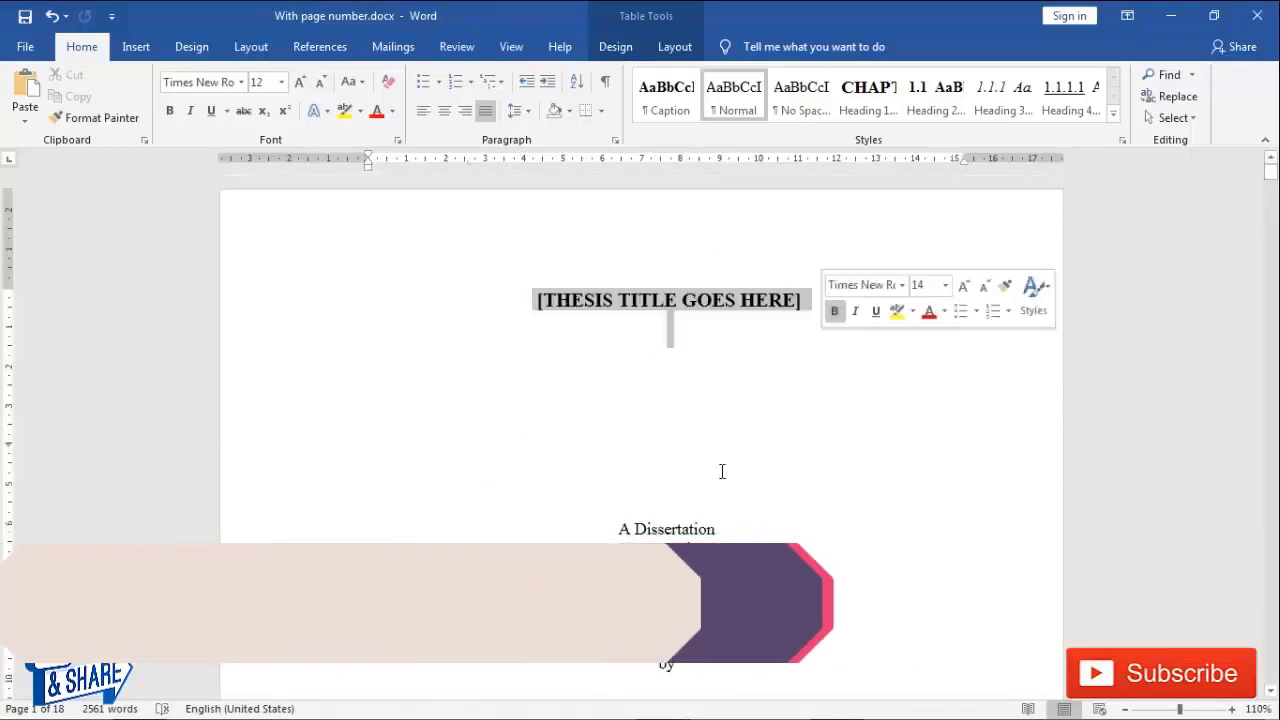
scroll(720, 457, "down", 4)
scroll(725, 461, "down", 7)
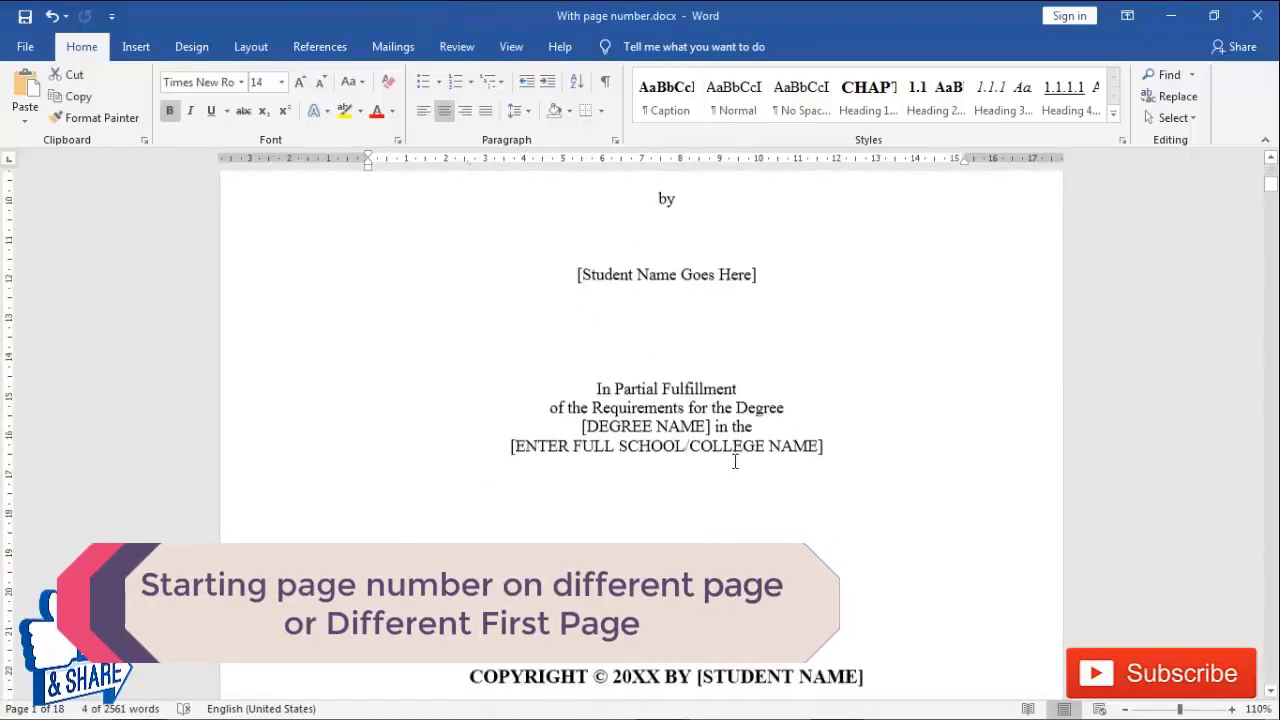
scroll(700, 535, "down", 12)
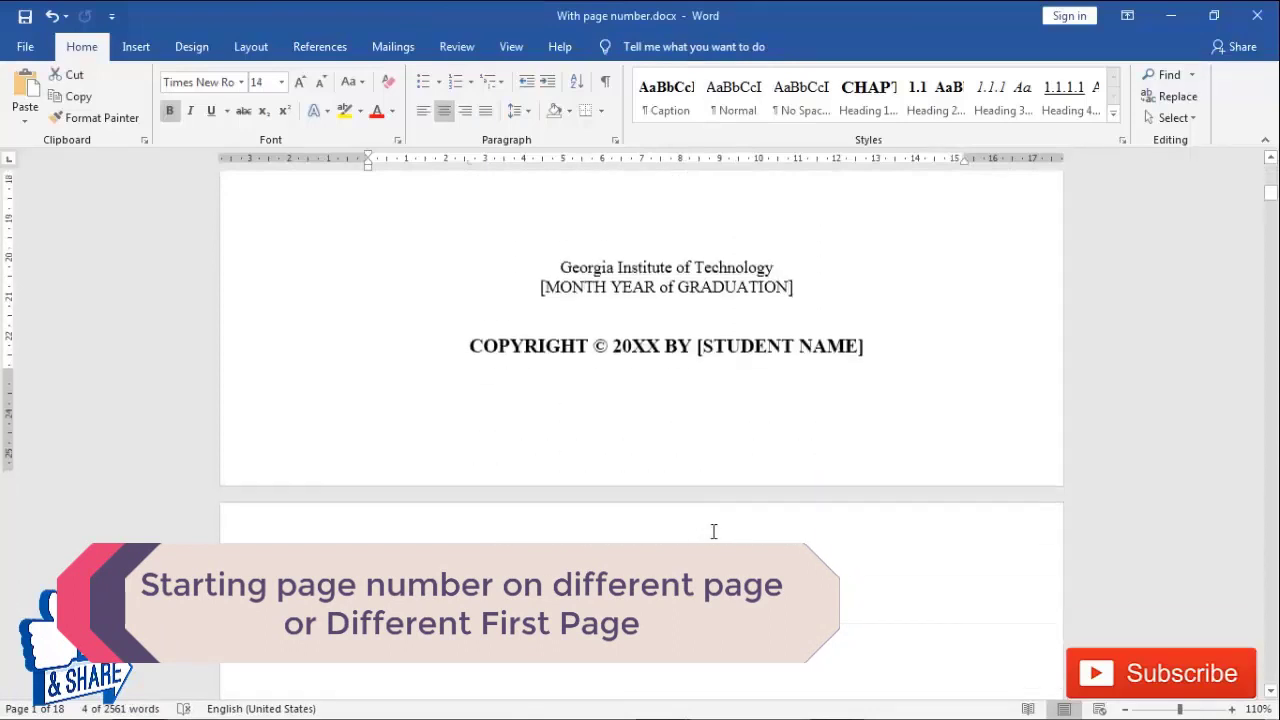
scroll(717, 533, "down", 7)
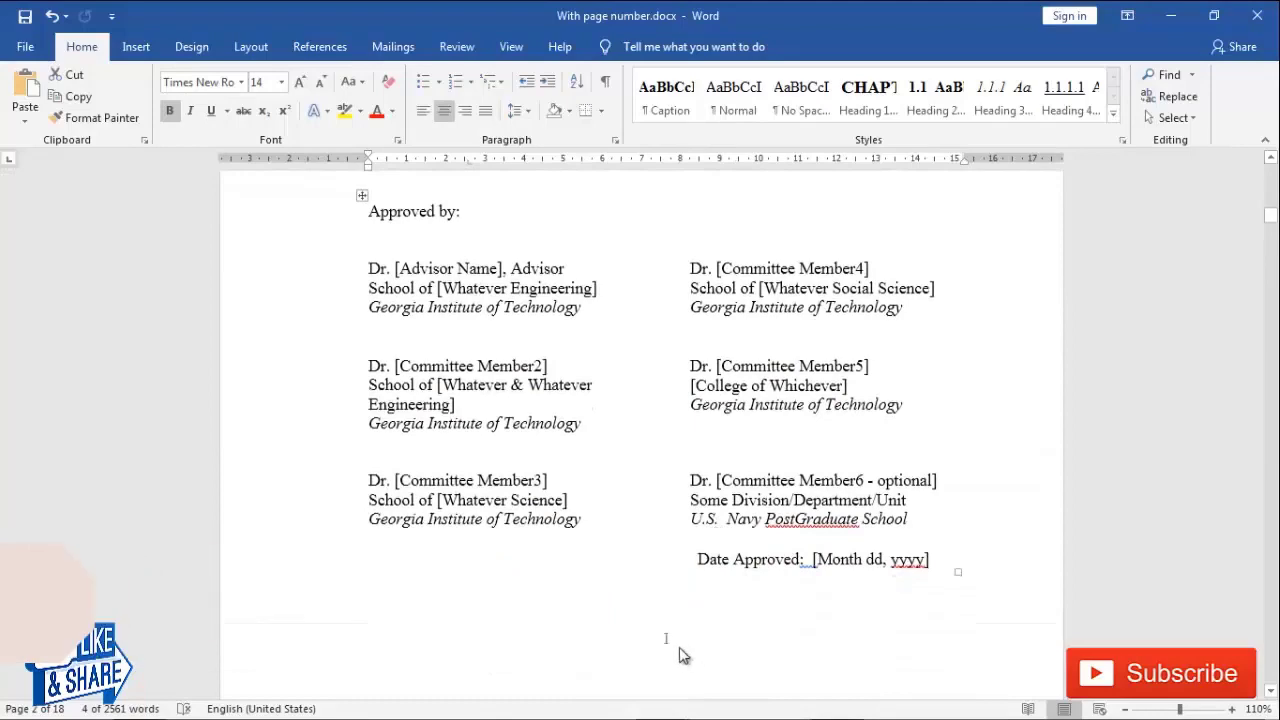
scroll(666, 636, "down", 2)
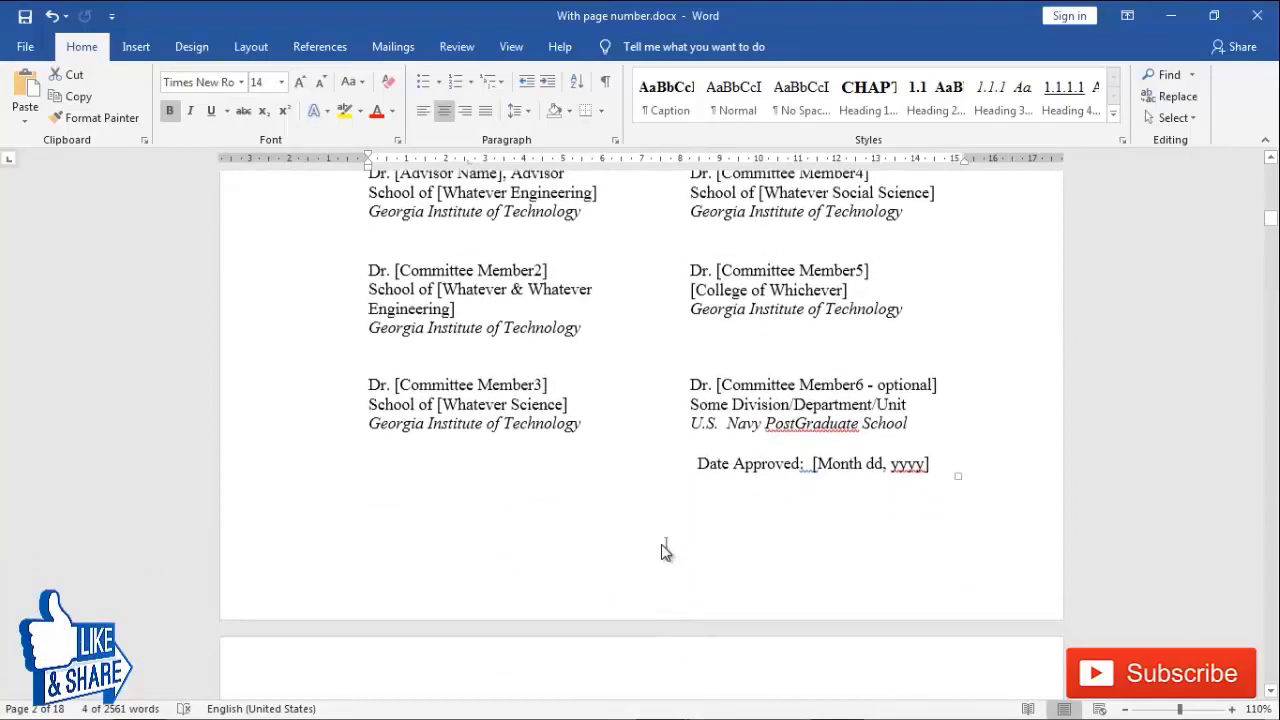
scroll(666, 551, "down", 20)
scroll(666, 508, "down", 20)
scroll(620, 441, "down", 20)
scroll(623, 440, "down", 20)
scroll(623, 440, "down", 15)
scroll(680, 497, "down", 1)
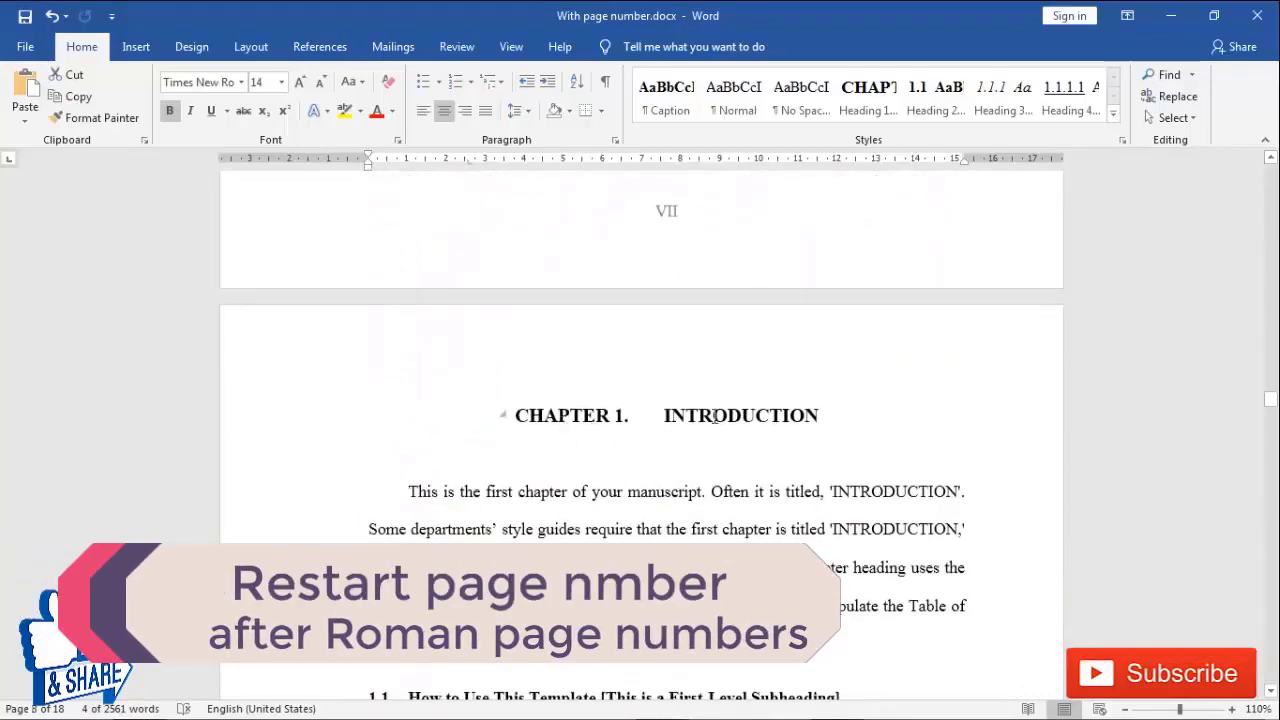
scroll(690, 428, "down", 12)
scroll(674, 473, "down", 2)
scroll(670, 617, "down", 1)
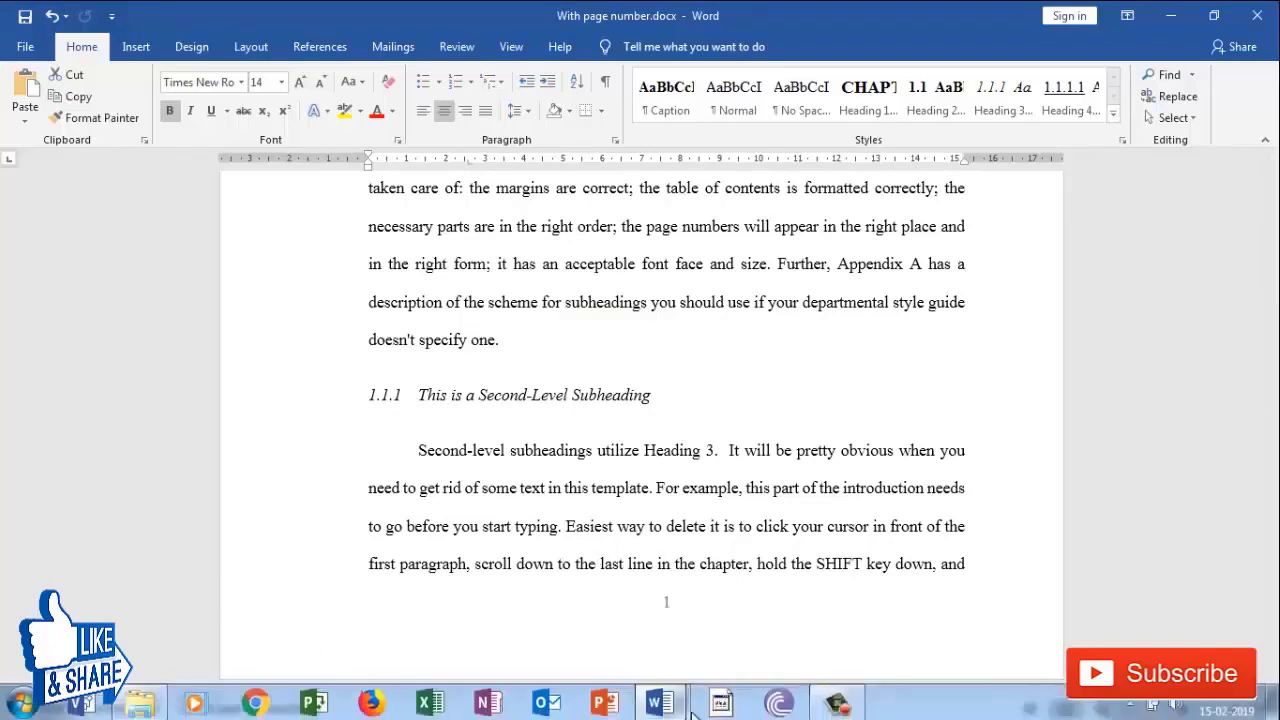
Switch to 'without page number.docx' and put the cursor before the page-2 thesis title
mouse_move(586, 695)
left_click(740, 600)
key("ctrl+Home")
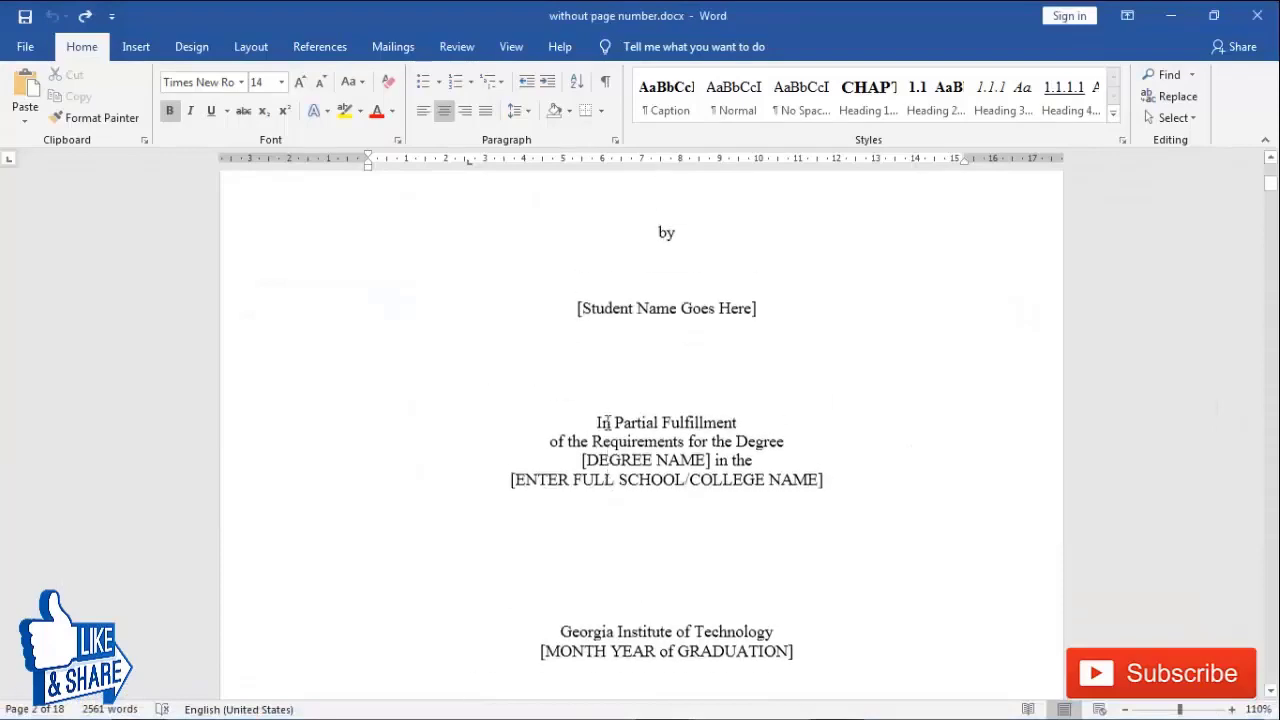
scroll(832, 389, "down", 15)
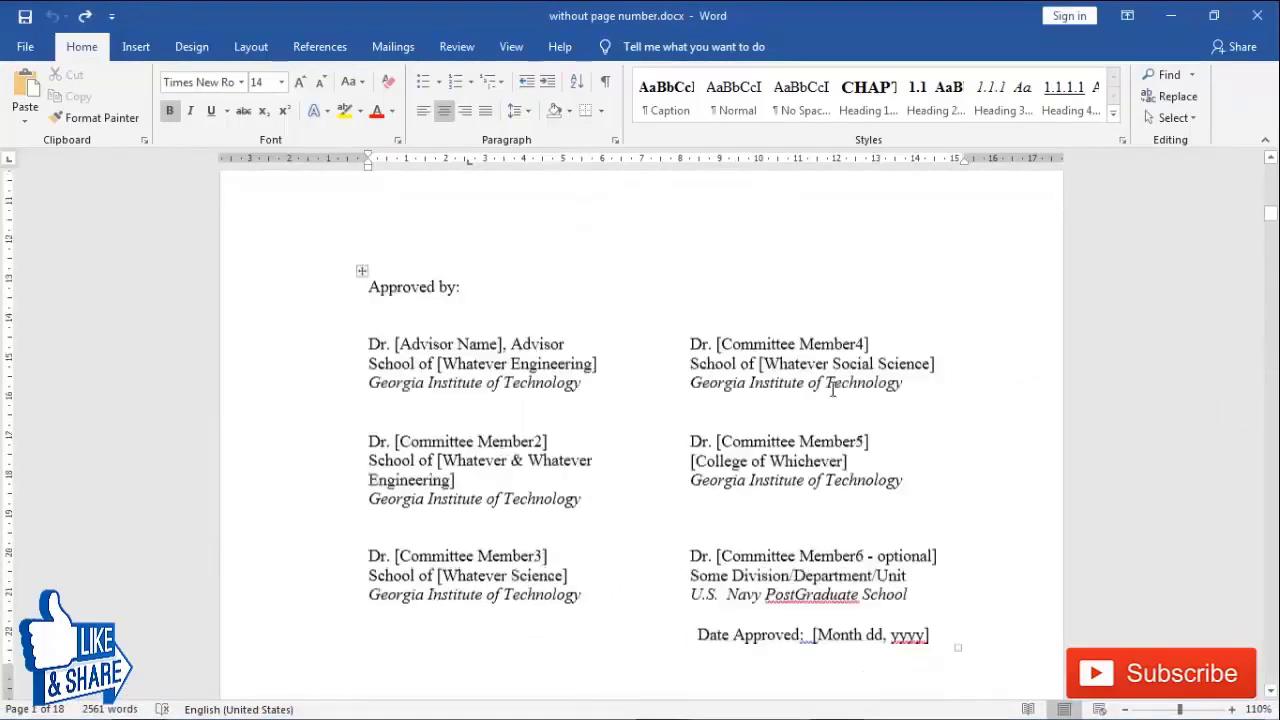
scroll(773, 498, "up", 8)
scroll(775, 498, "up", 6)
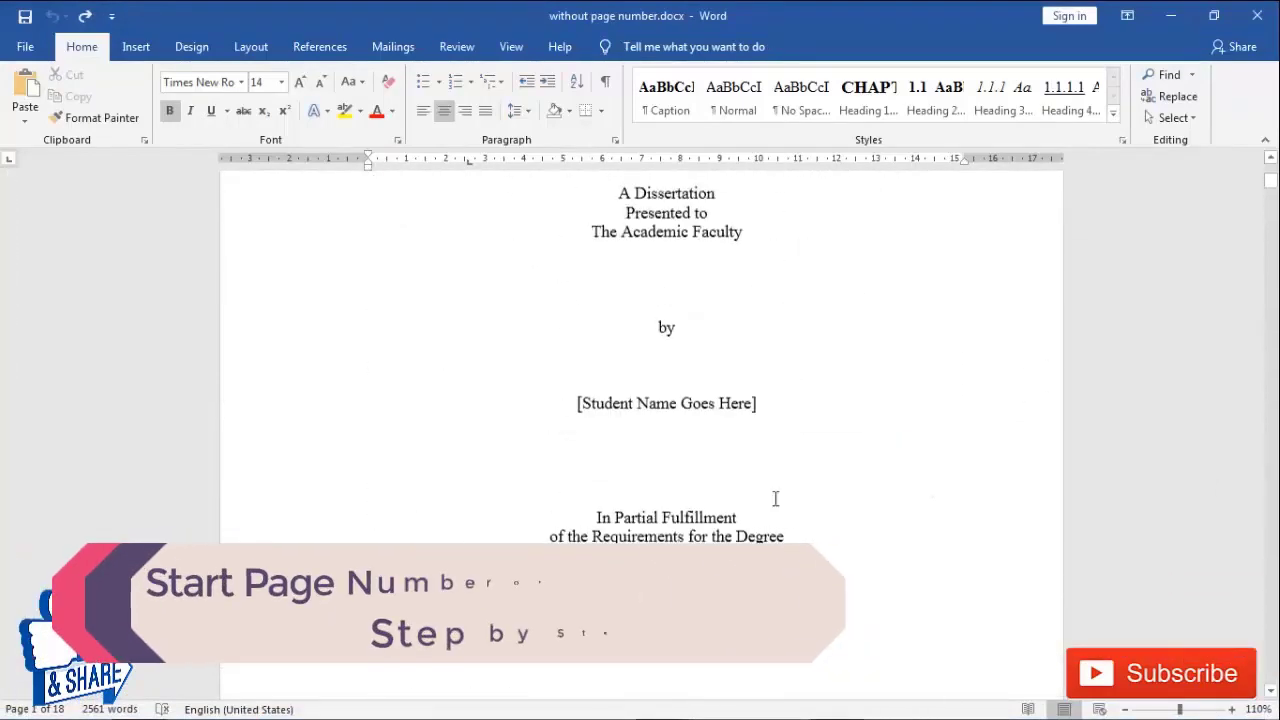
left_click(640, 405)
scroll(713, 433, "down", 6)
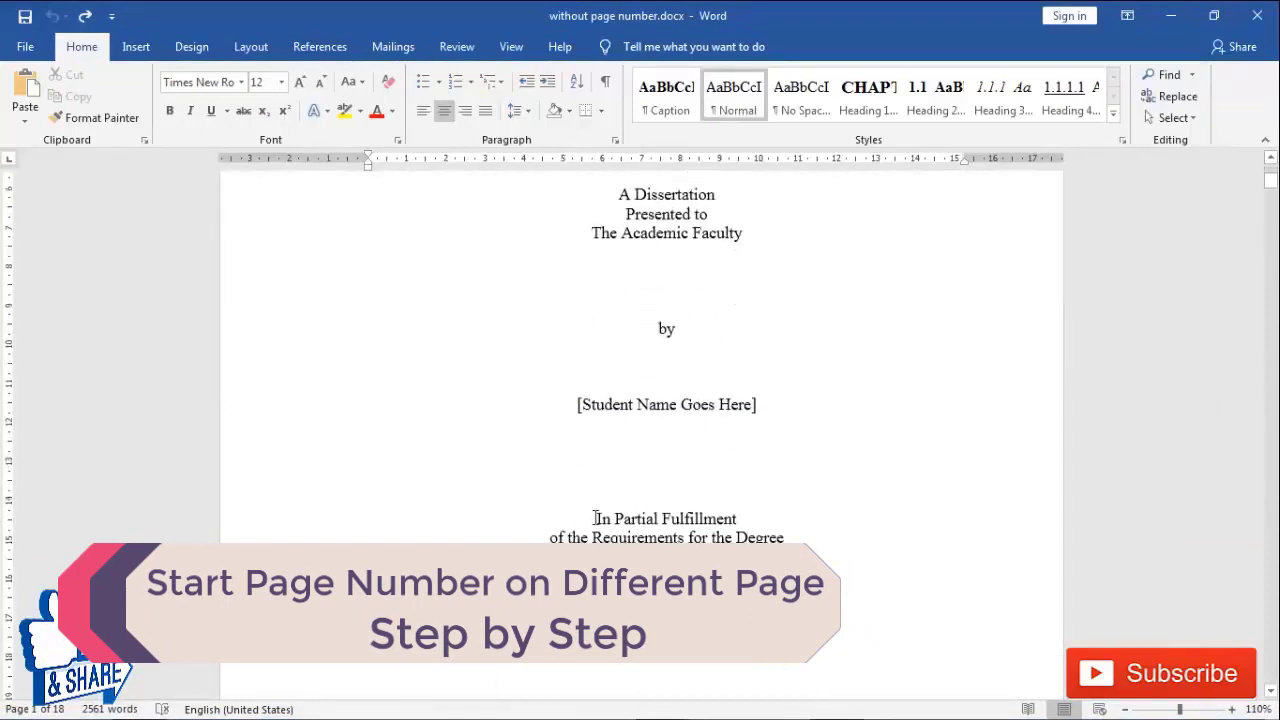
scroll(711, 483, "up", 5)
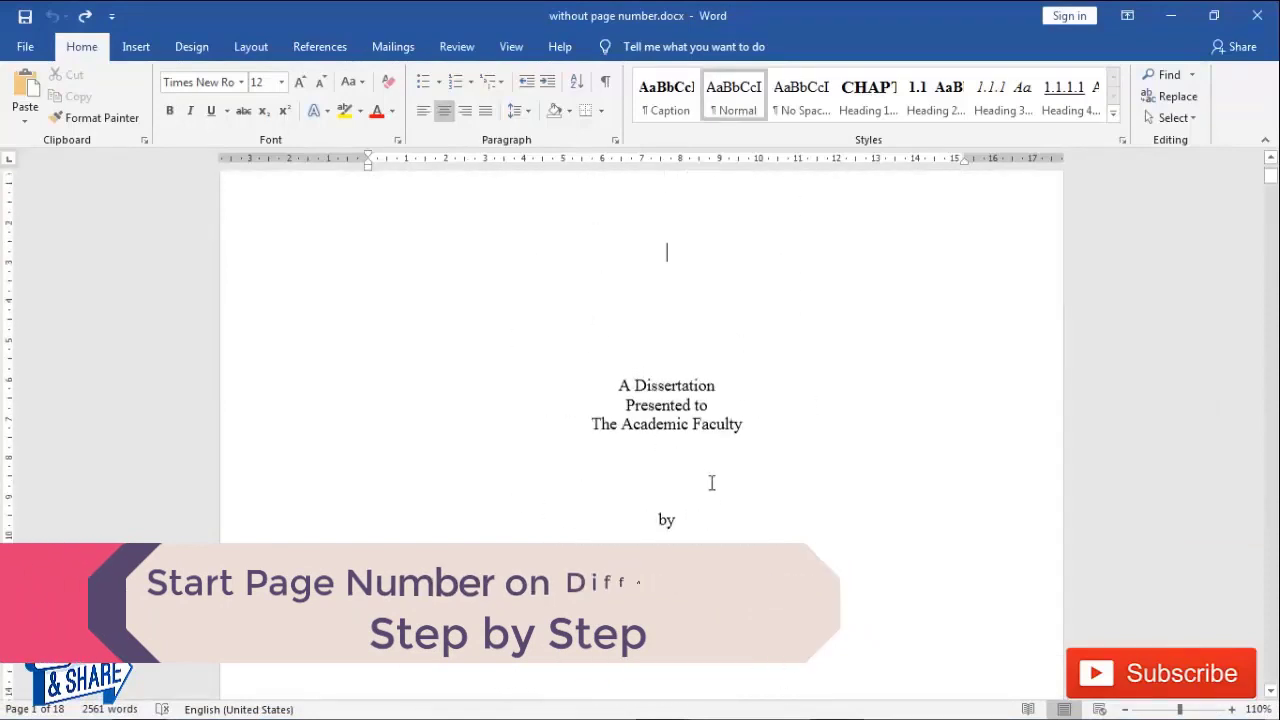
scroll(671, 419, "down", 8)
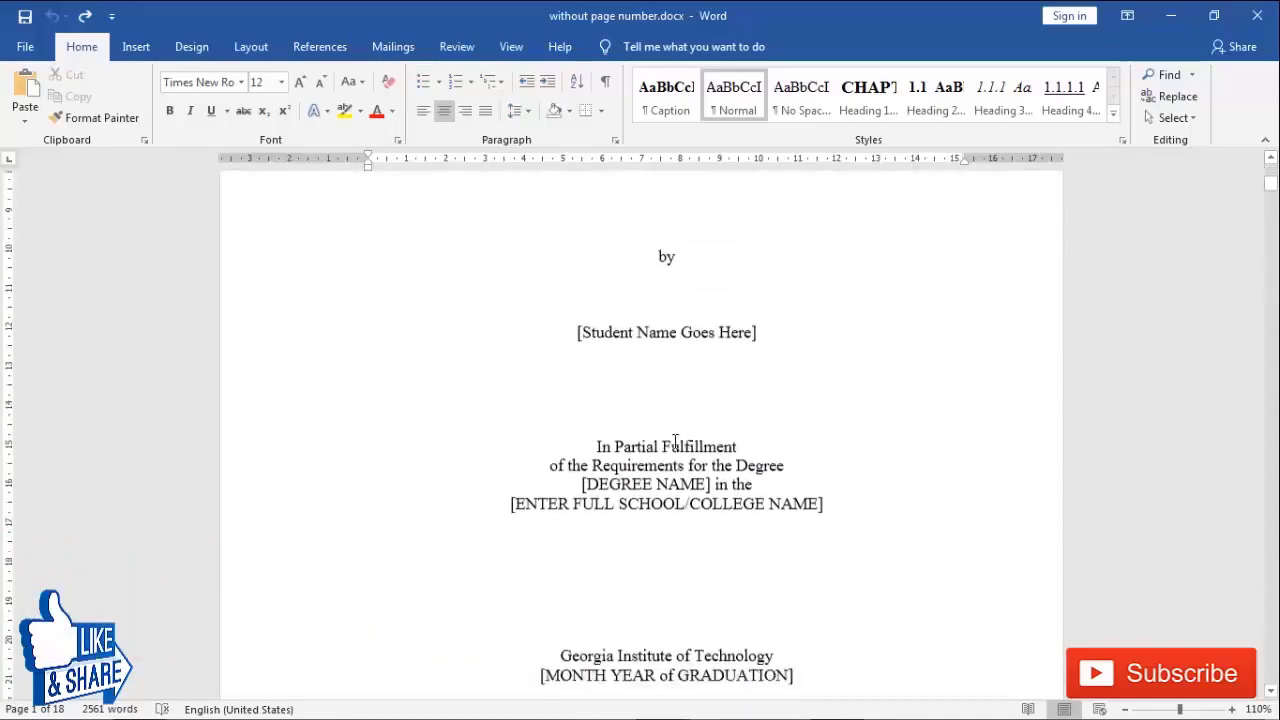
scroll(665, 452, "down", 2)
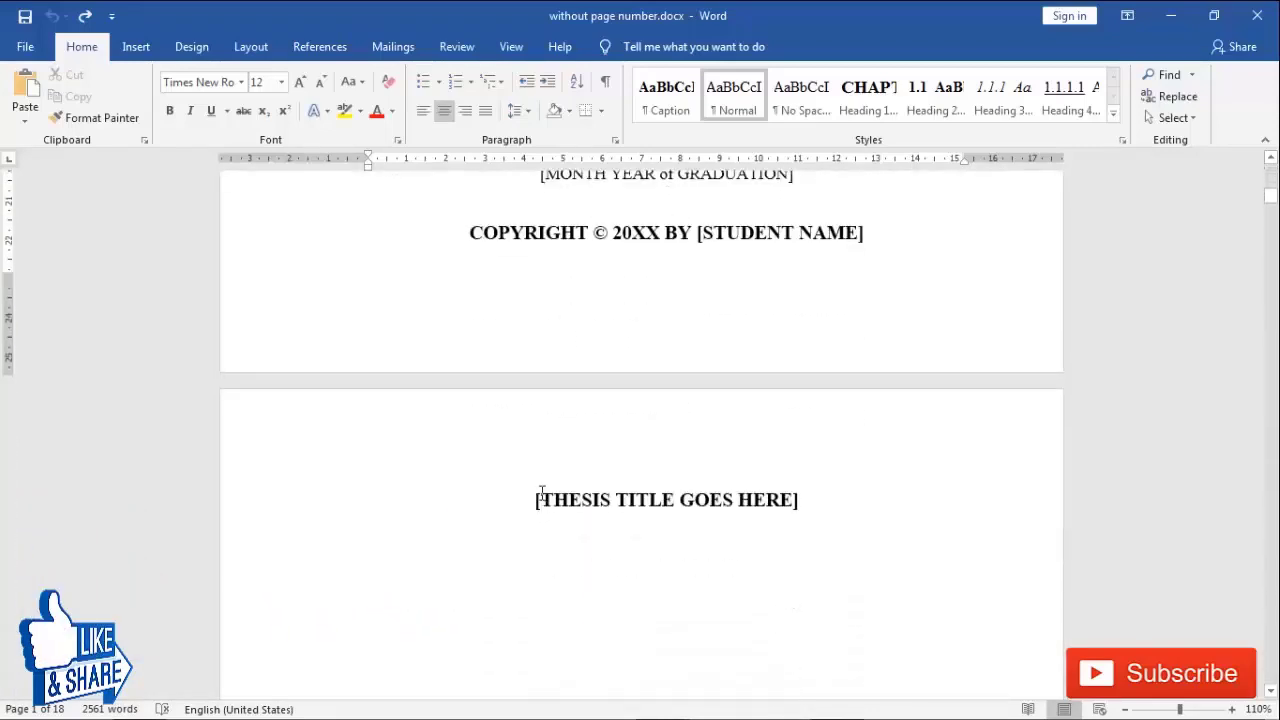
scroll(580, 490, "down", 3)
scroll(620, 455, "down", 5)
scroll(620, 458, "up", 5)
left_click(620, 457)
scroll(600, 430, "up", 1)
left_click(530, 359)
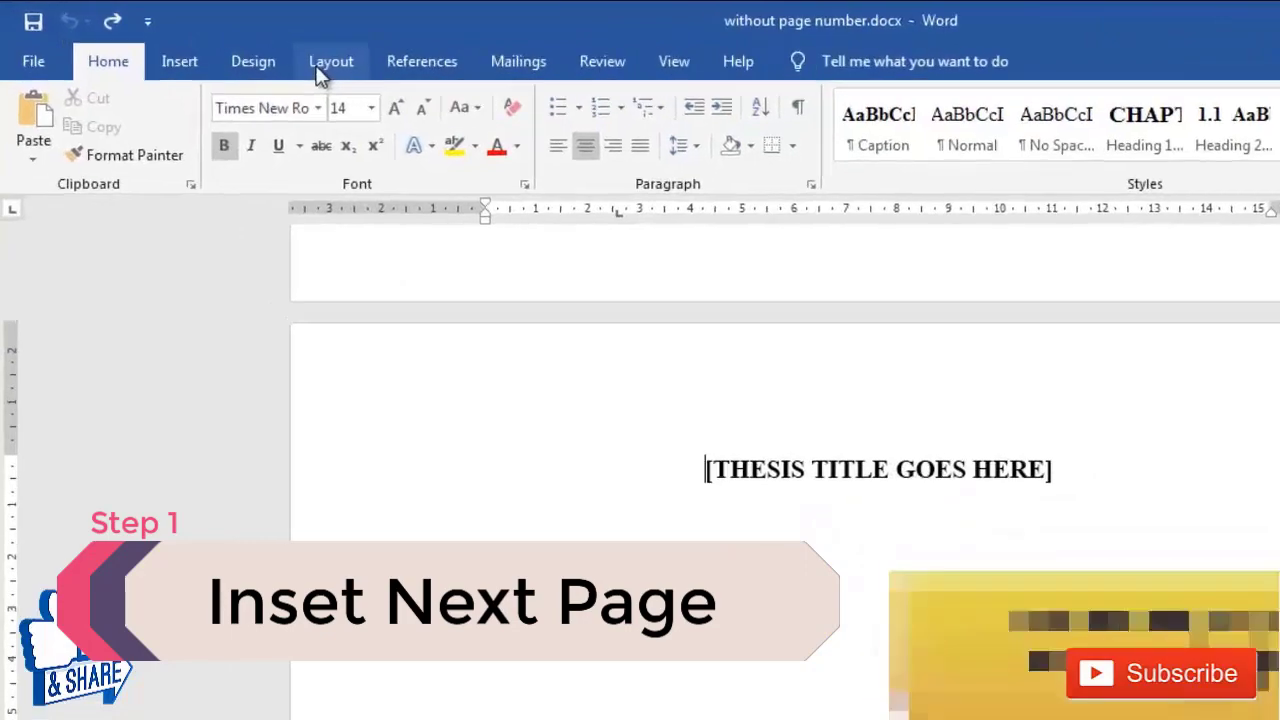
Insert a Next Page section break before the page-2 thesis title via Layout > Breaks
left_click(251, 46)
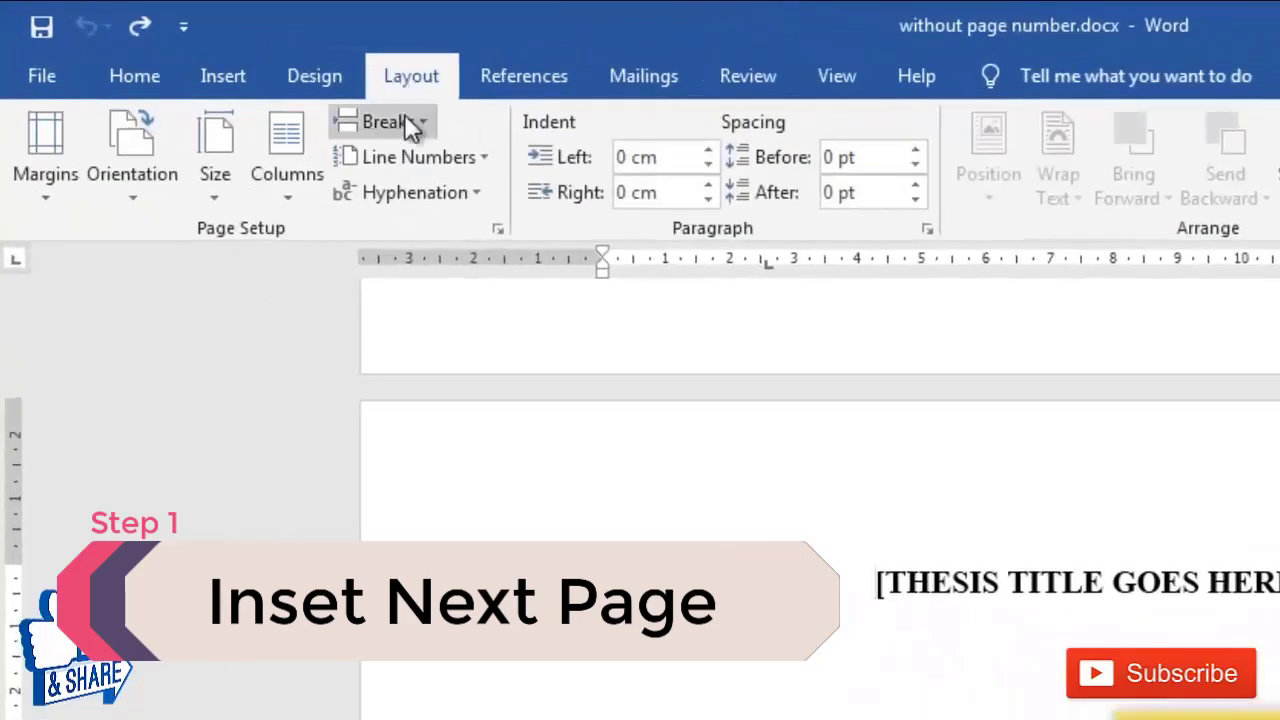
left_click(412, 122)
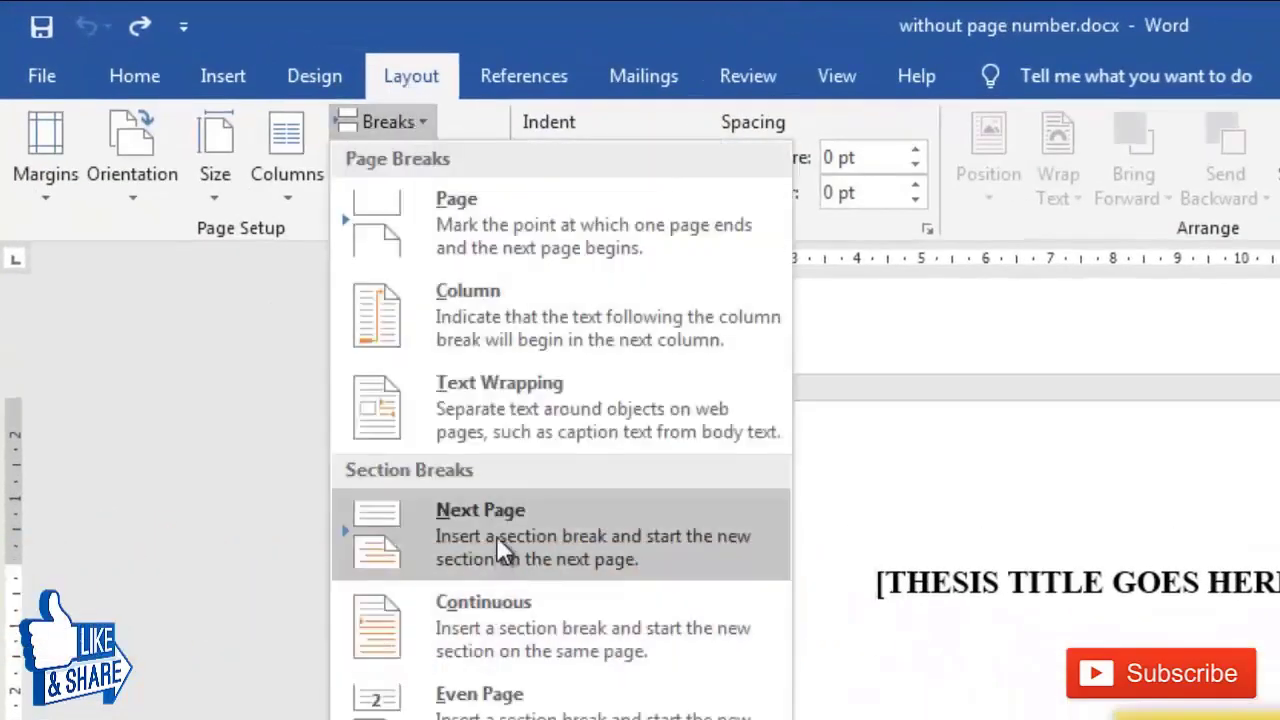
left_click(497, 536)
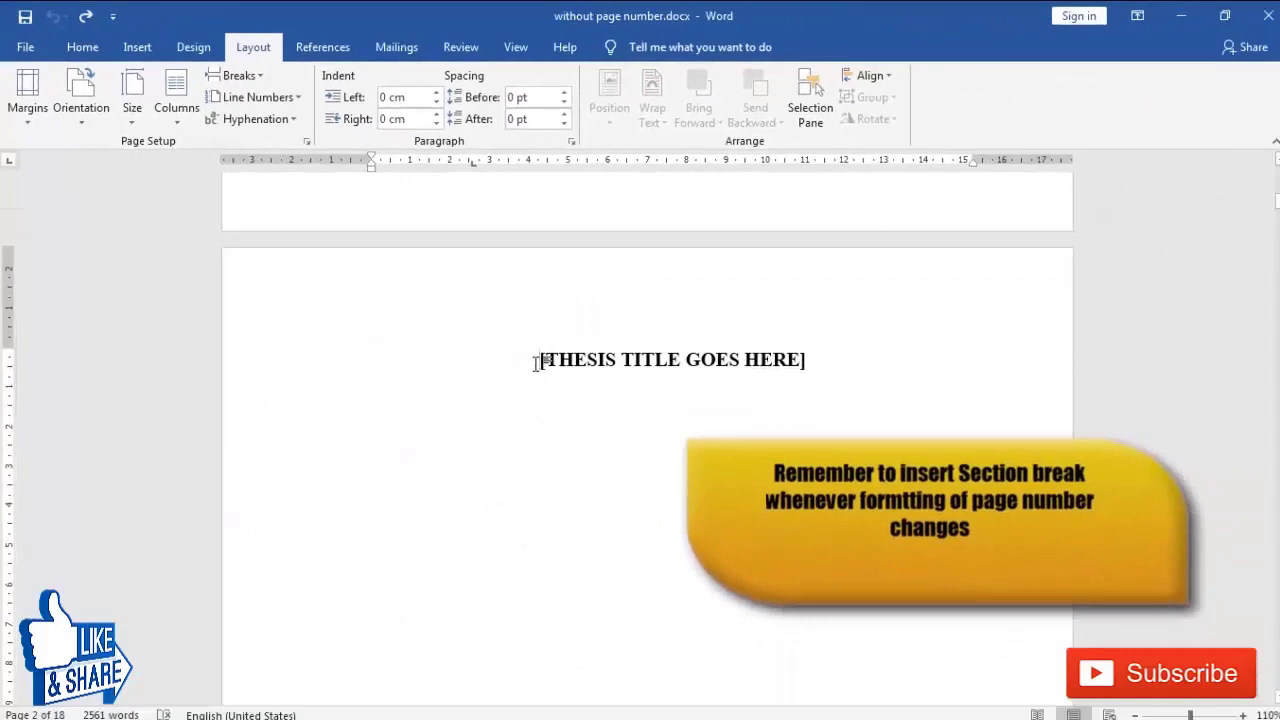
scroll(609, 400, "down", 5)
scroll(552, 361, "down", 3)
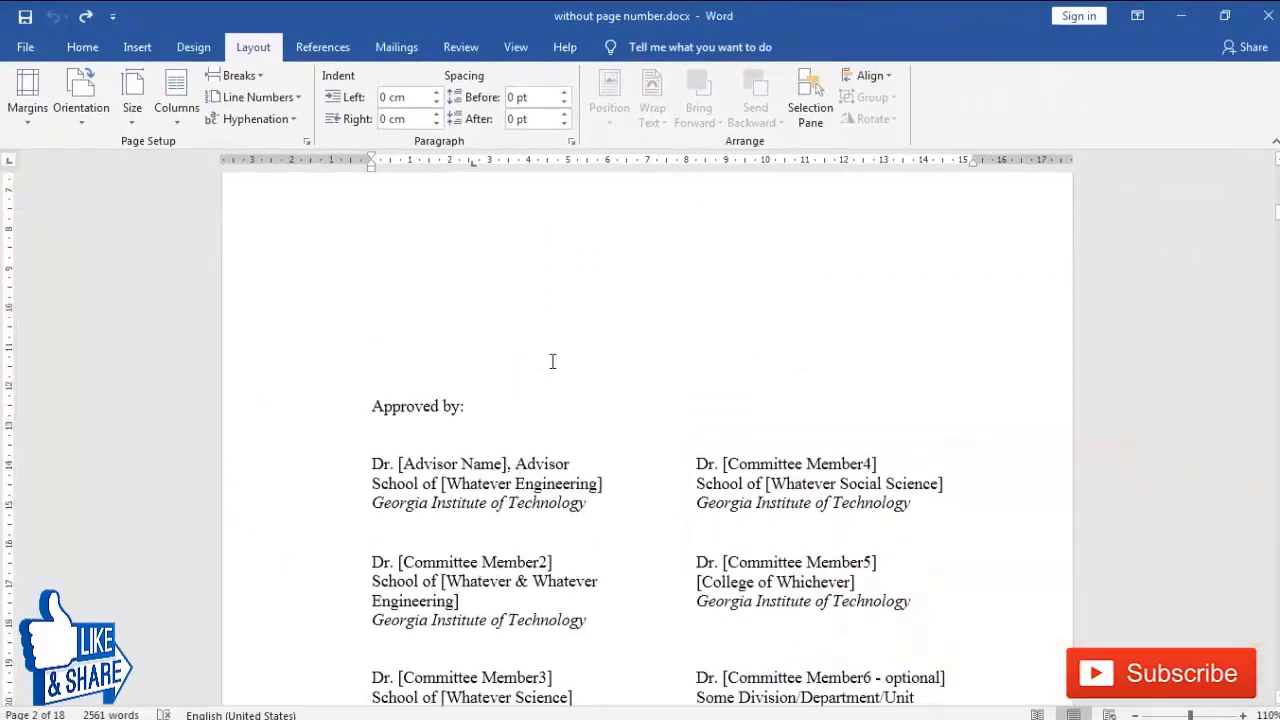
scroll(551, 360, "up", 8)
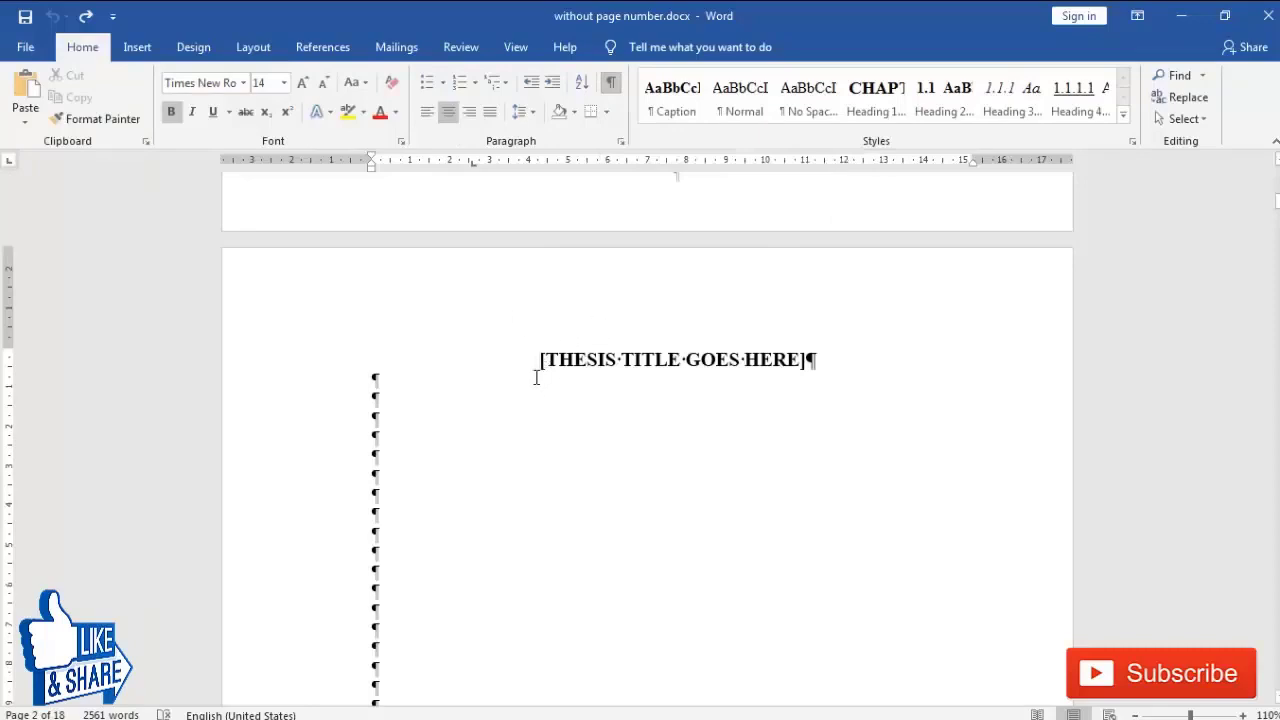
Hide formatting marks and insert a Next Page section break before the thesis title
left_click(611, 89)
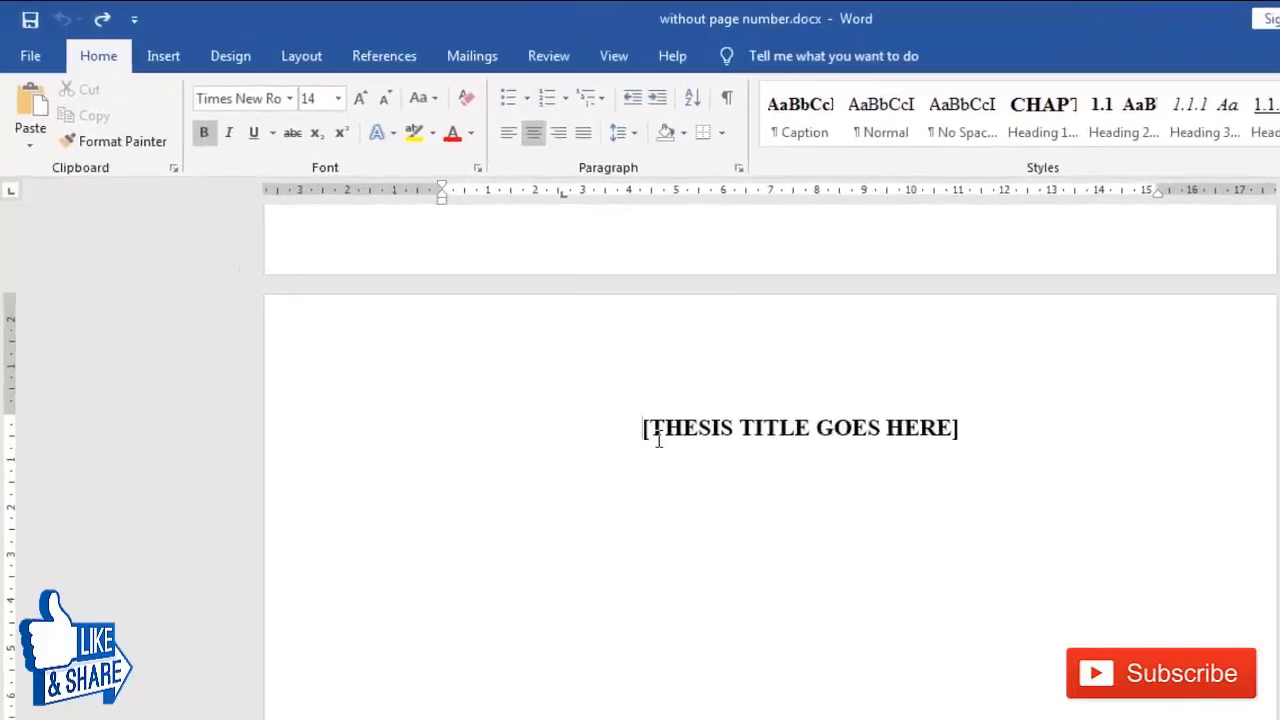
left_click(302, 57)
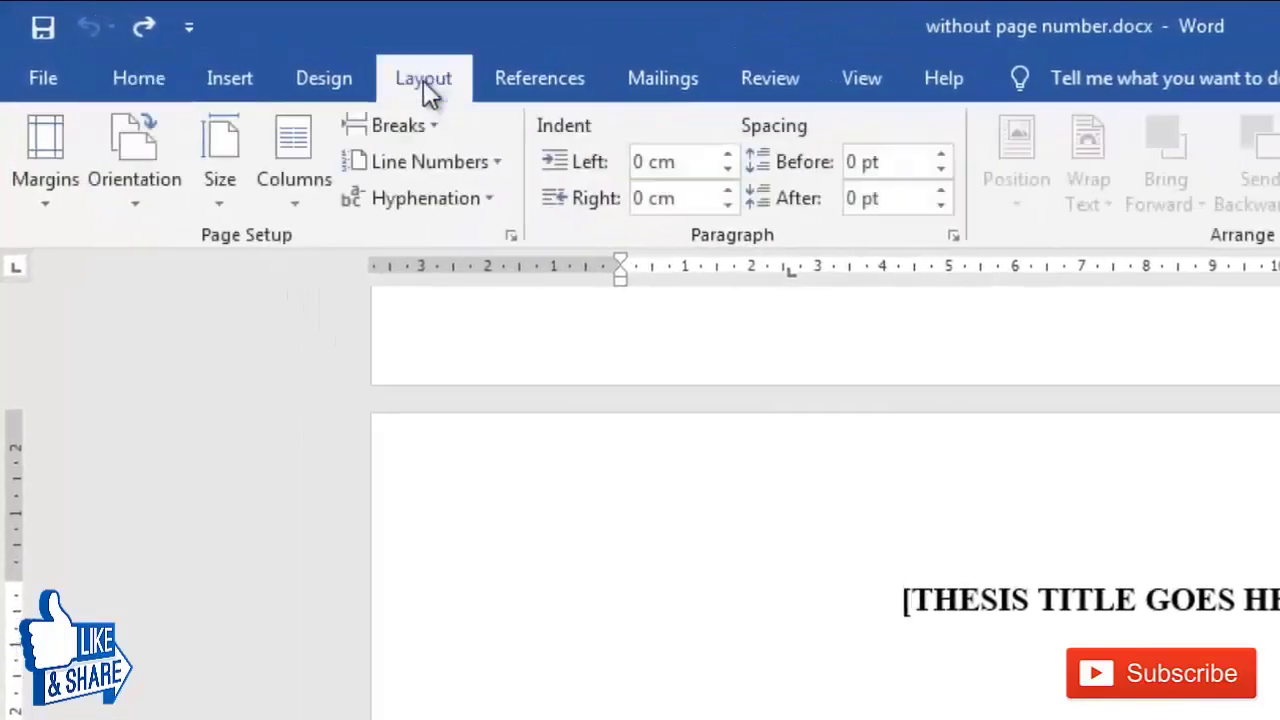
left_click(430, 125)
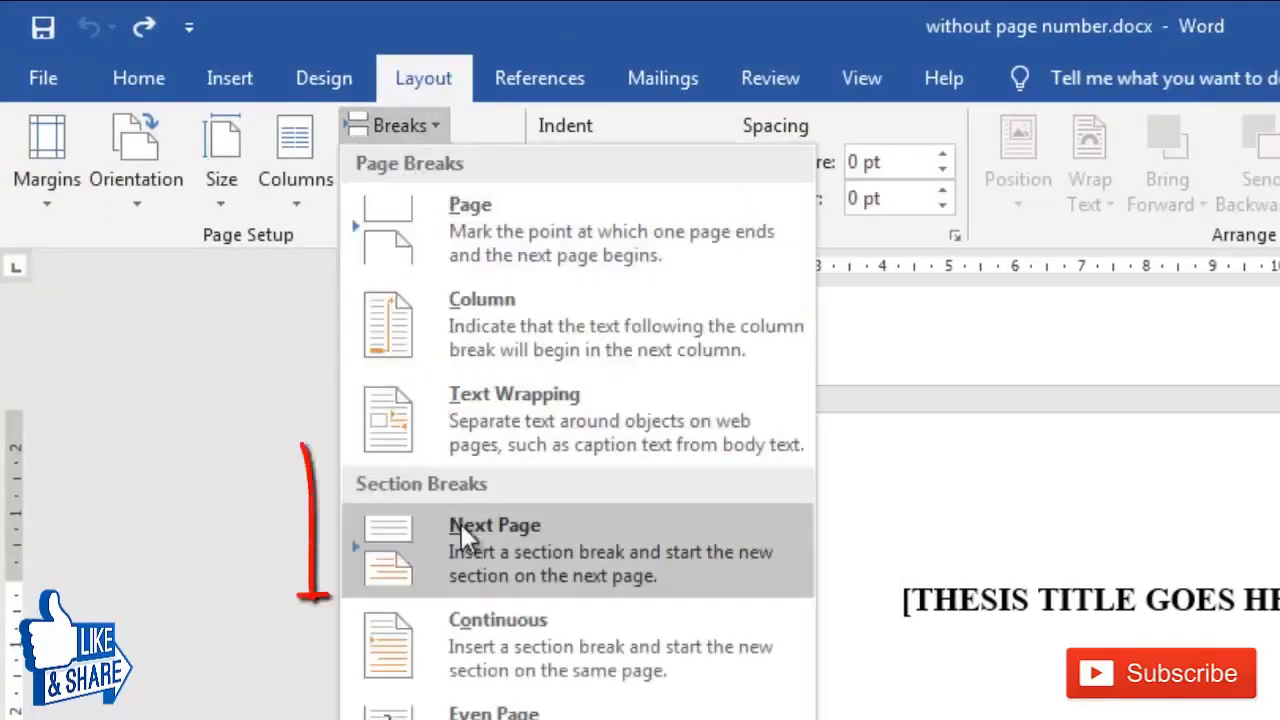
left_click(492, 542)
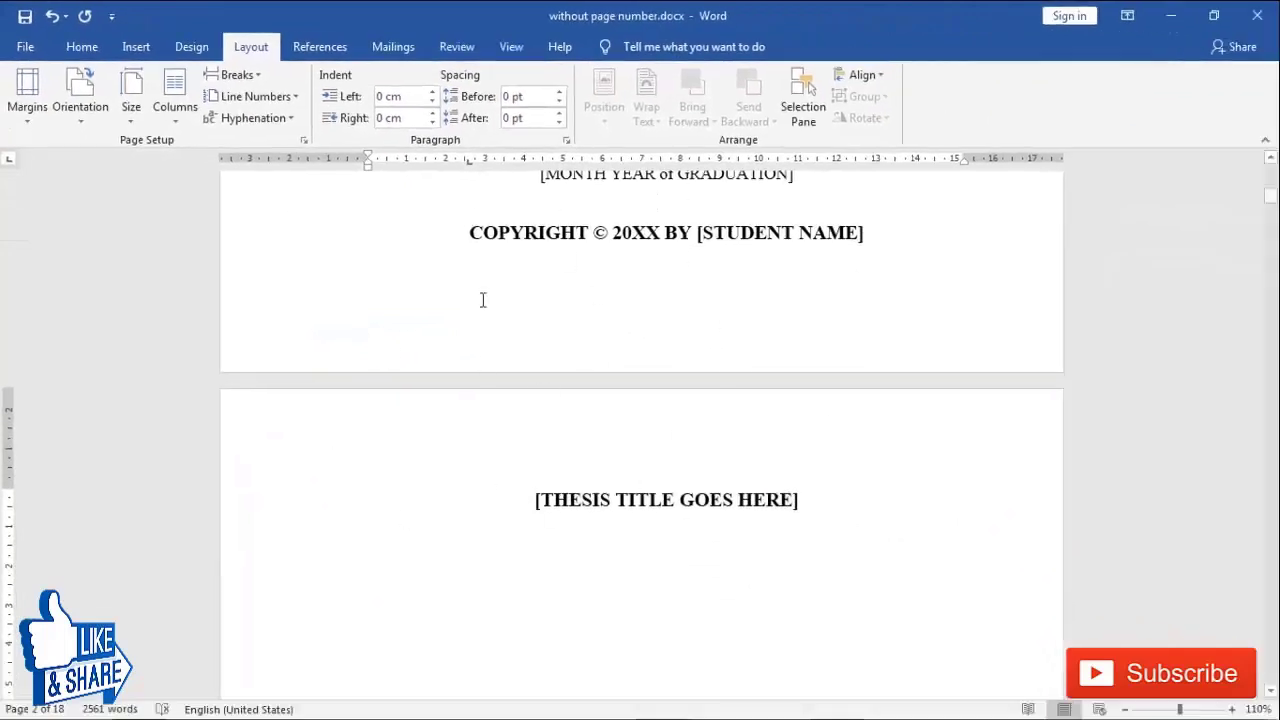
Show formatting marks to check the section break, then place the cursor on the approval page
left_click(82, 47)
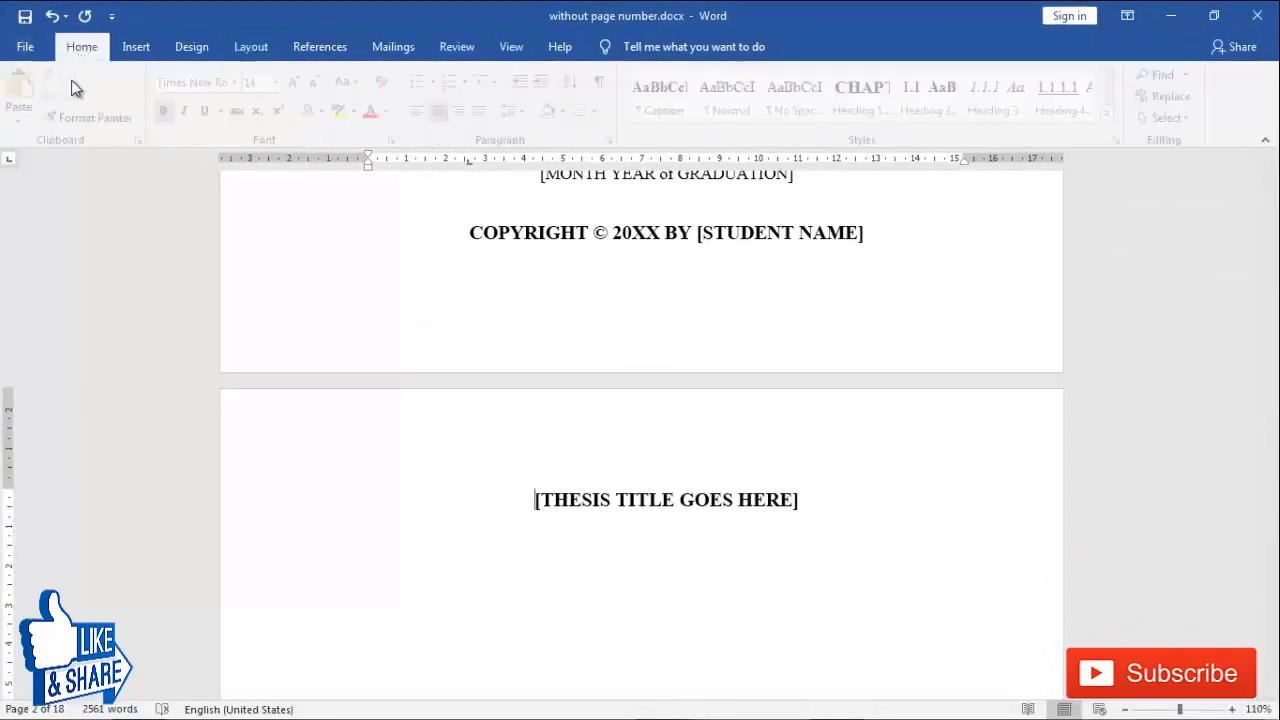
left_click(606, 84)
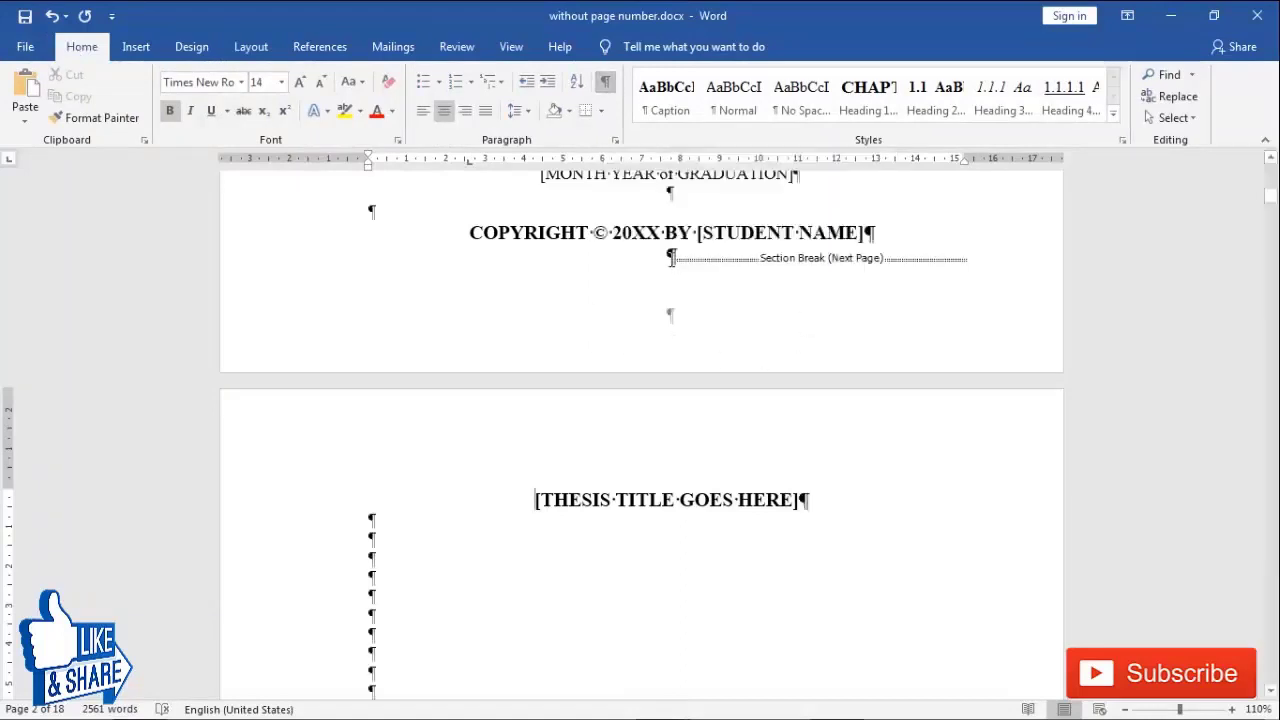
left_click(767, 257)
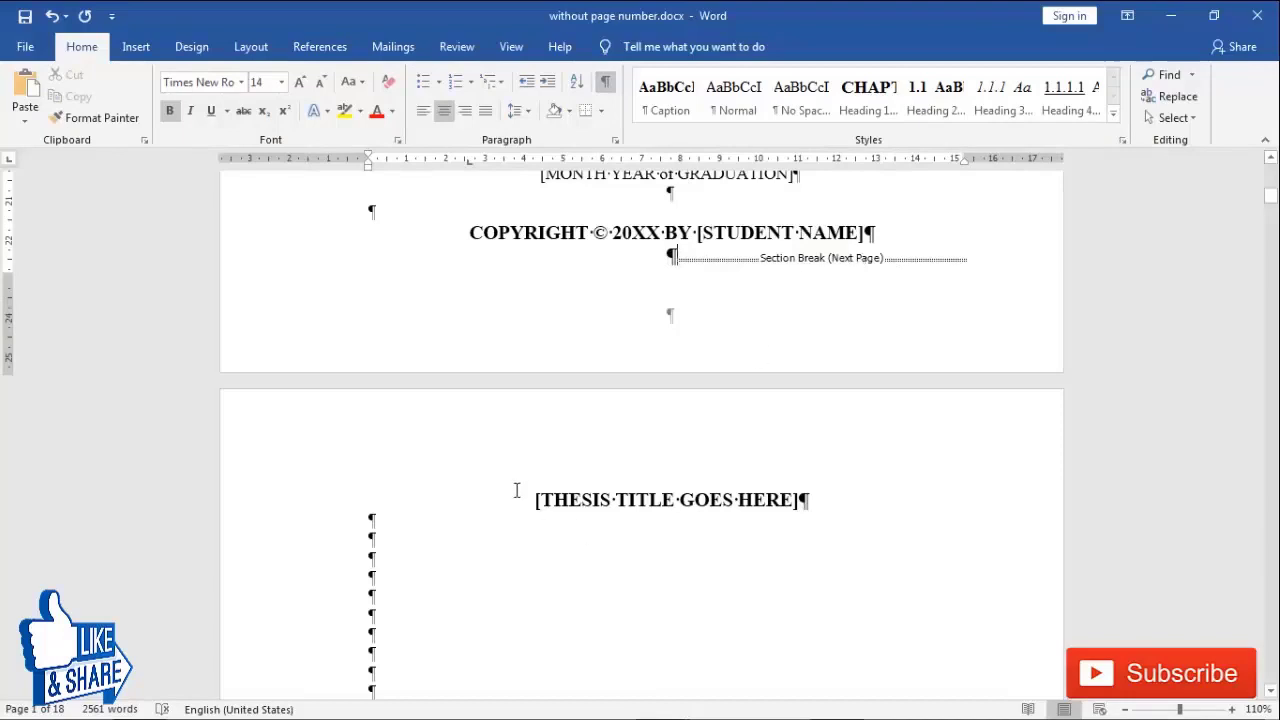
scroll(600, 436, "up", 3)
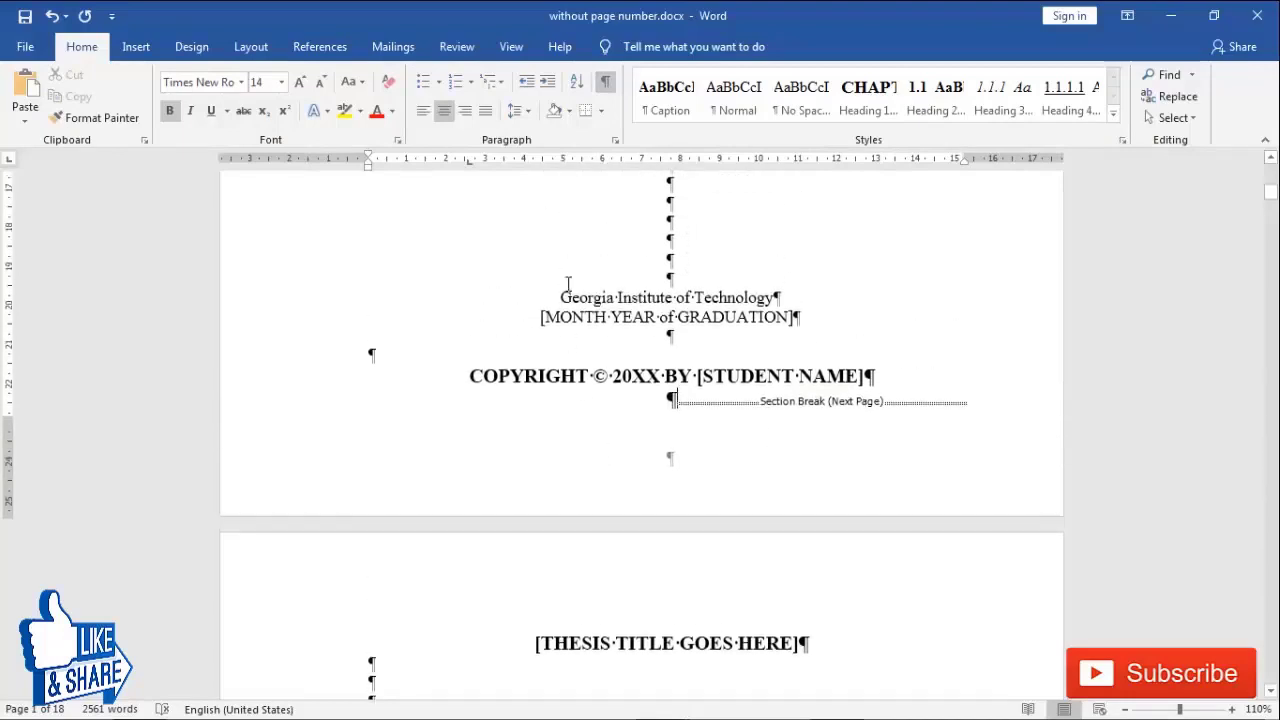
scroll(580, 466, "down", 8)
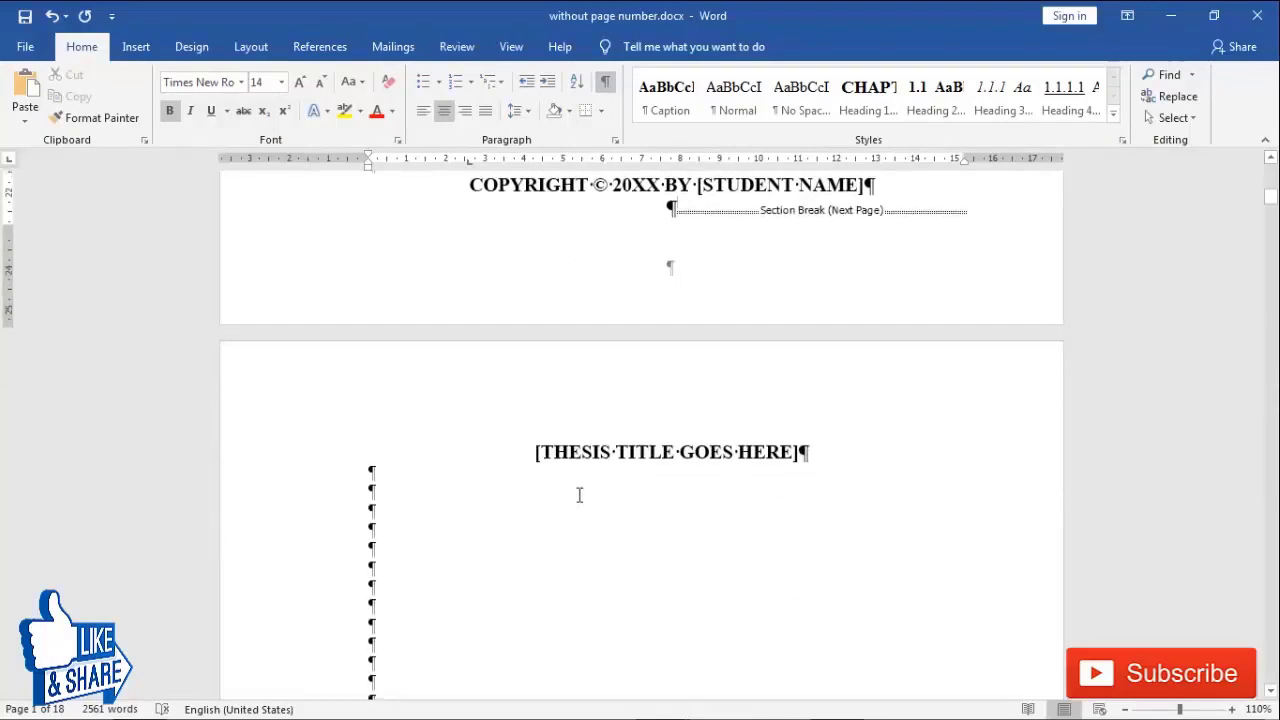
scroll(580, 489, "down", 12)
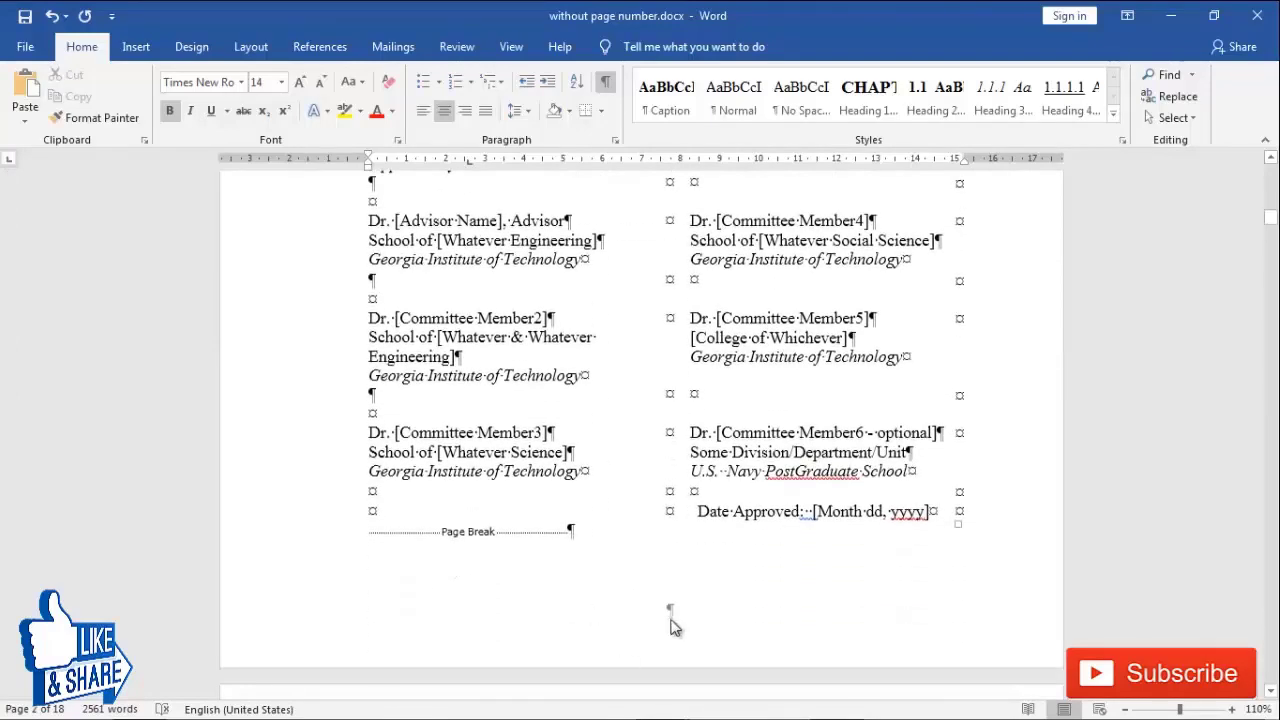
left_click(672, 626)
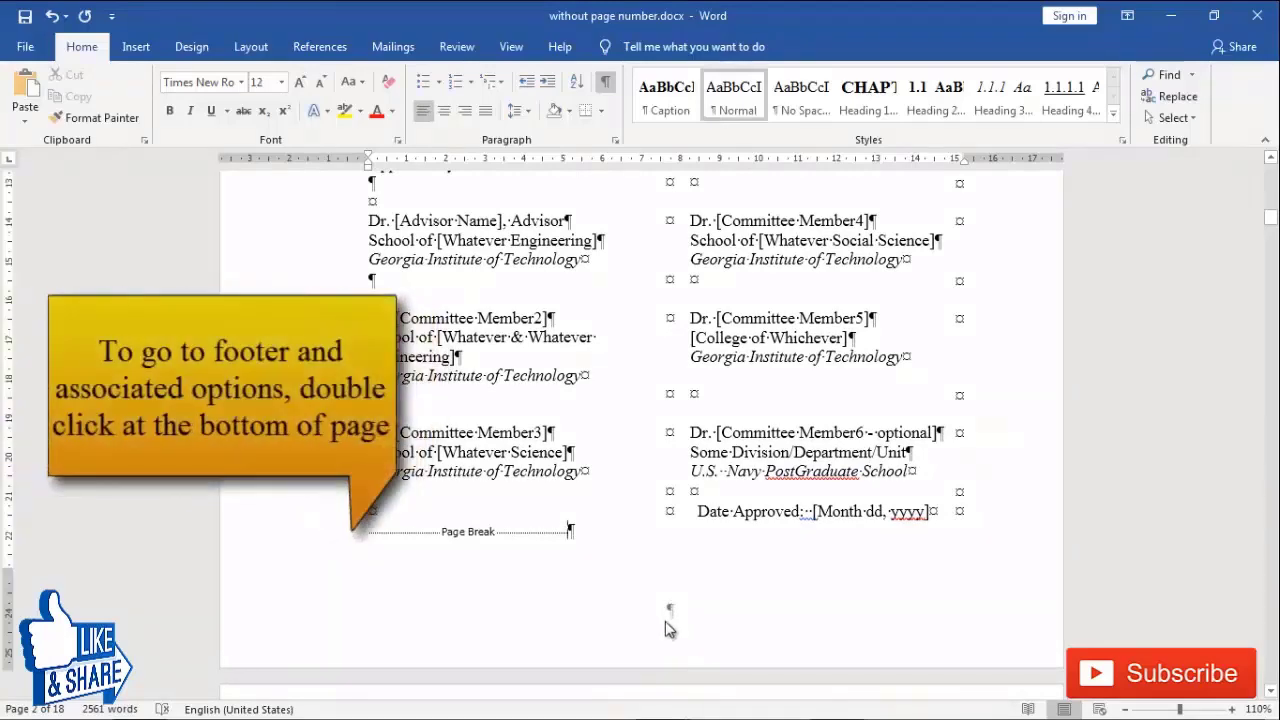
Unlink the approval page's footer from the previous section and add a Plain Number 2 page number
double_click(667, 621)
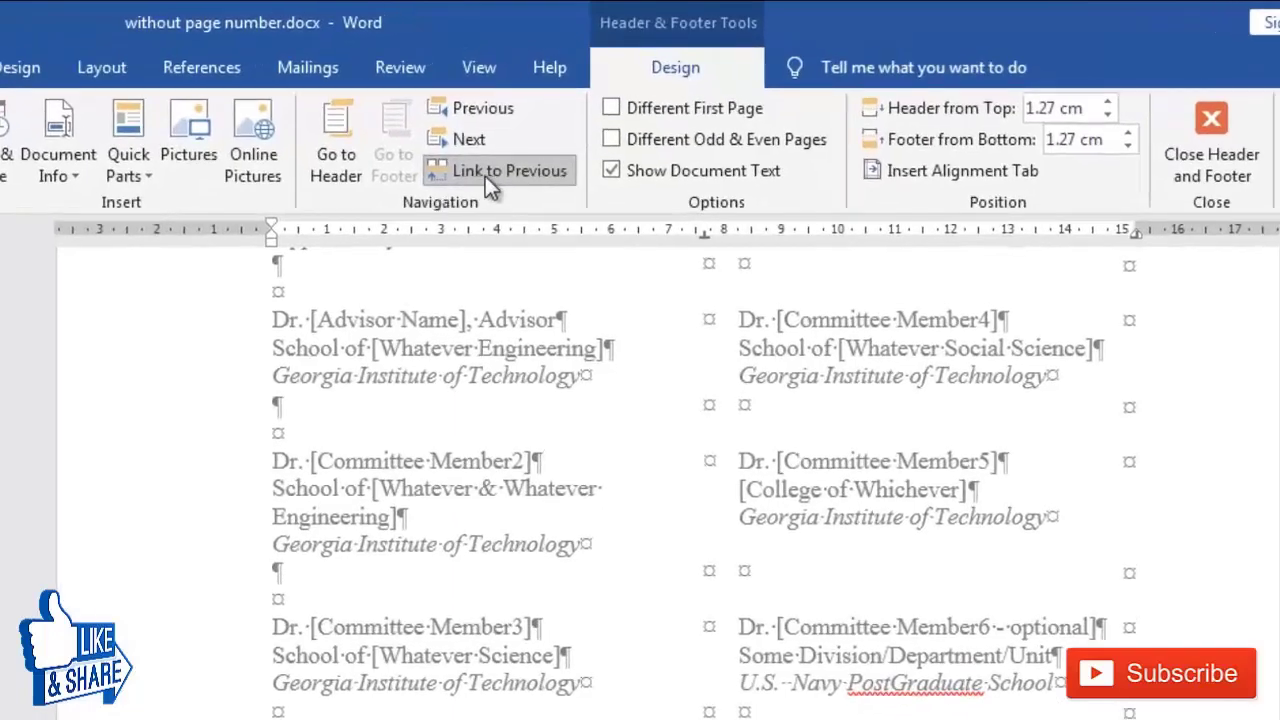
left_click(536, 175)
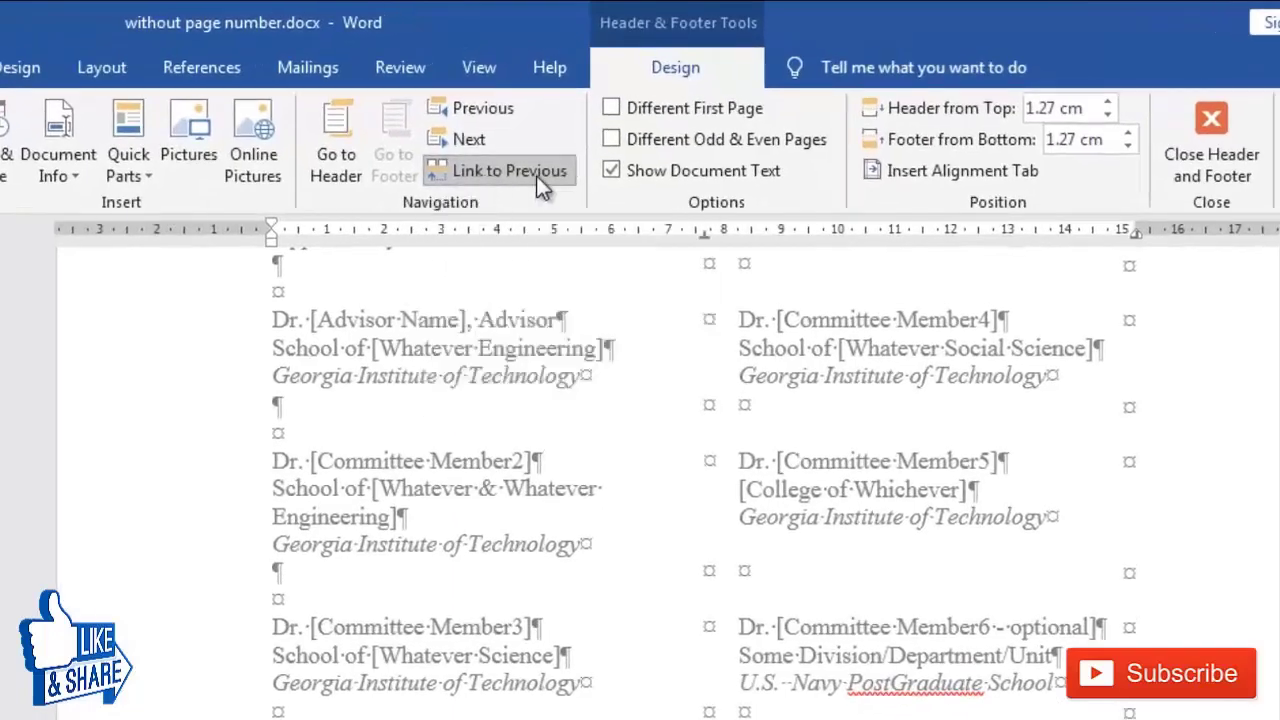
left_click(472, 173)
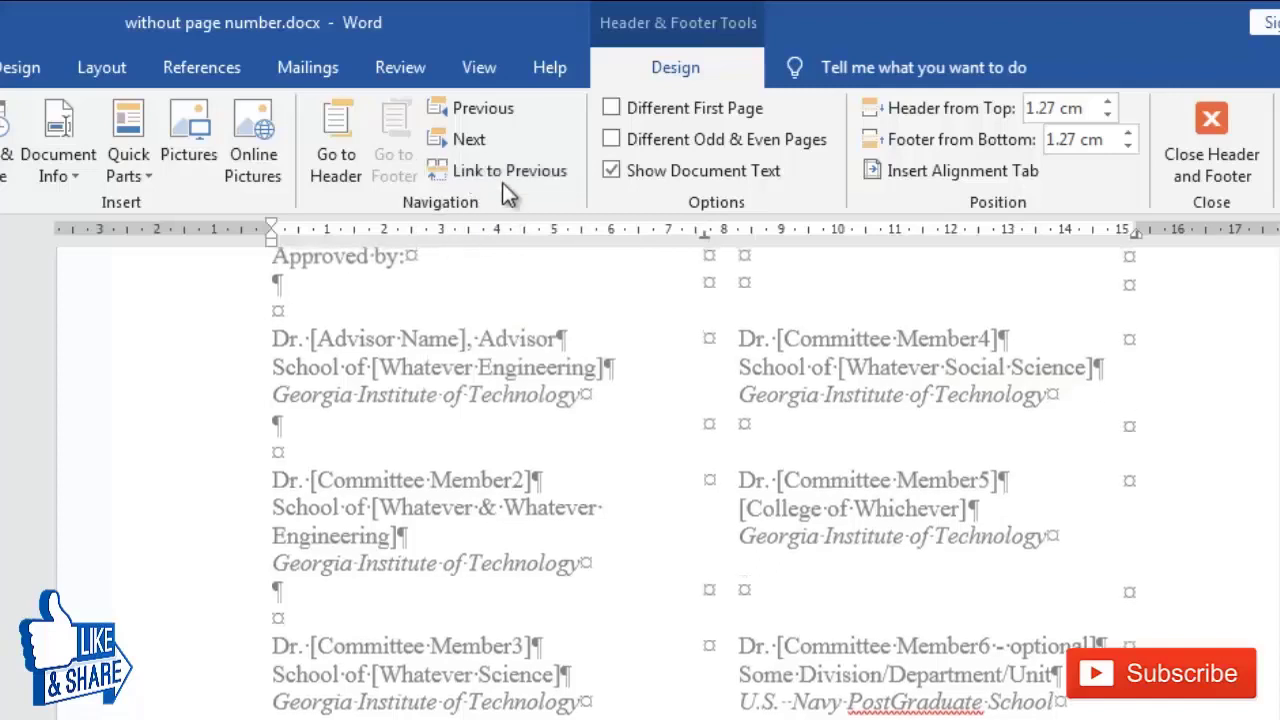
left_click(191, 176)
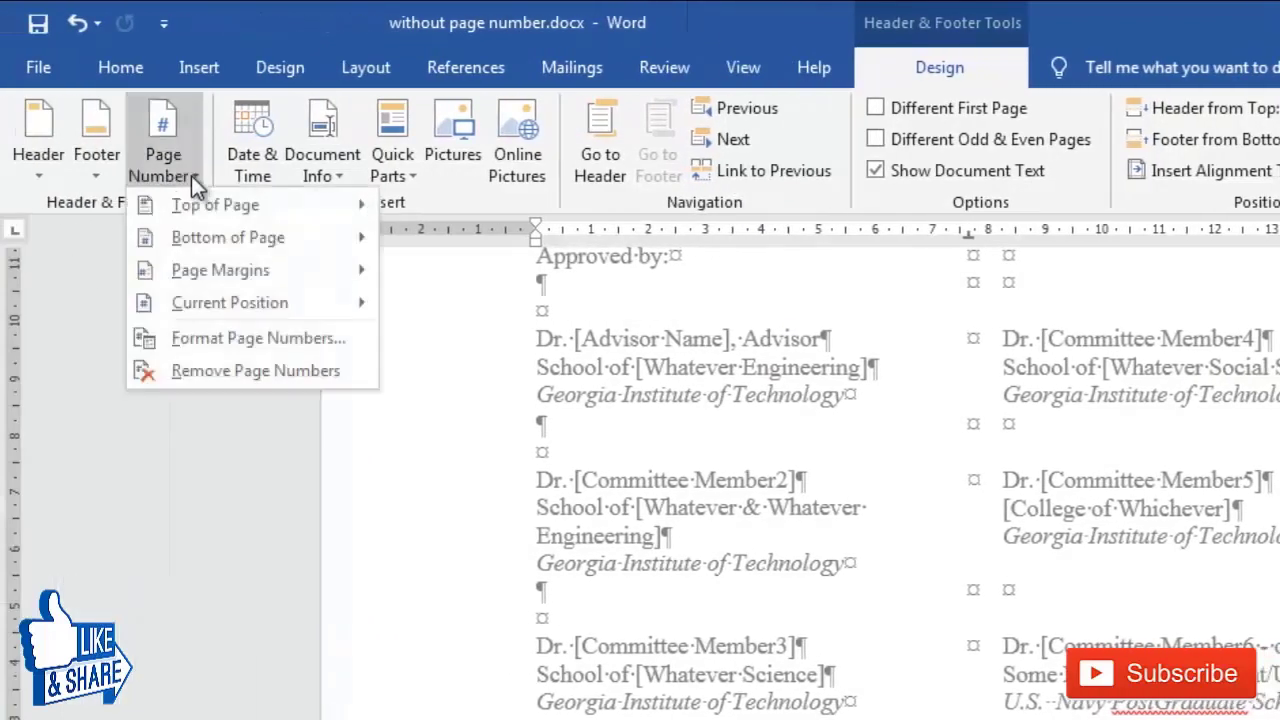
mouse_move(217, 237)
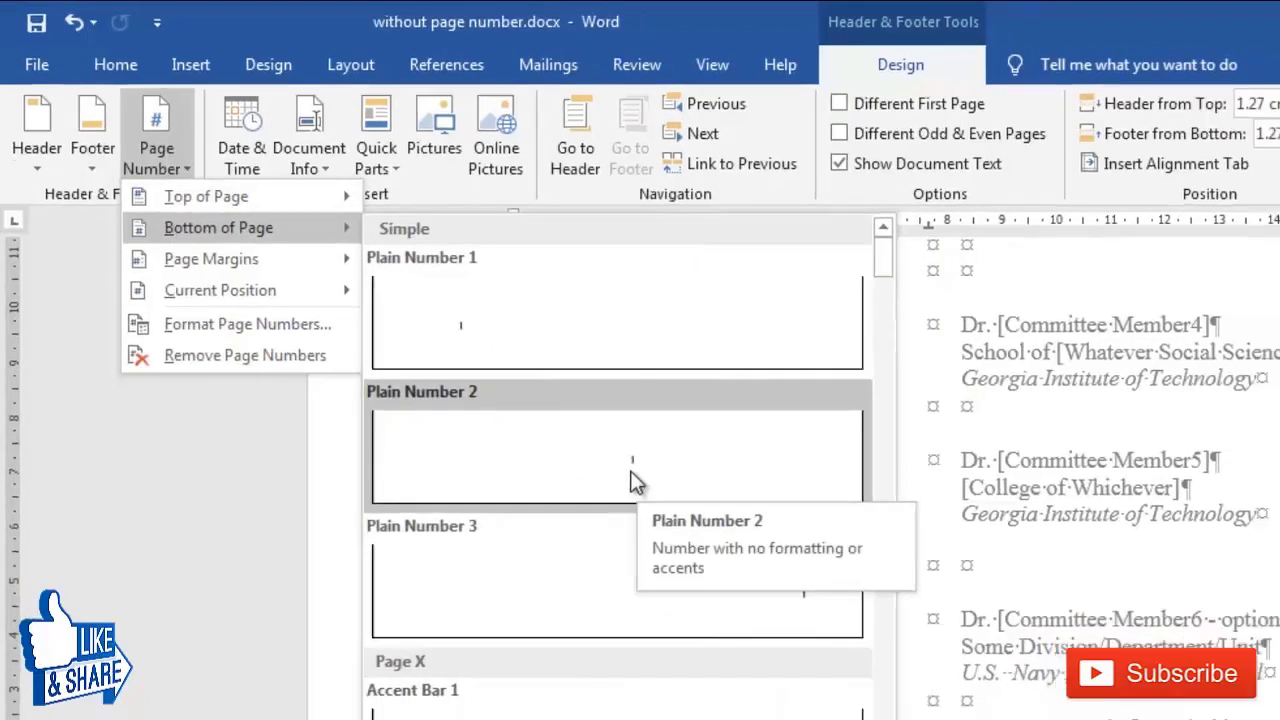
left_click(658, 492)
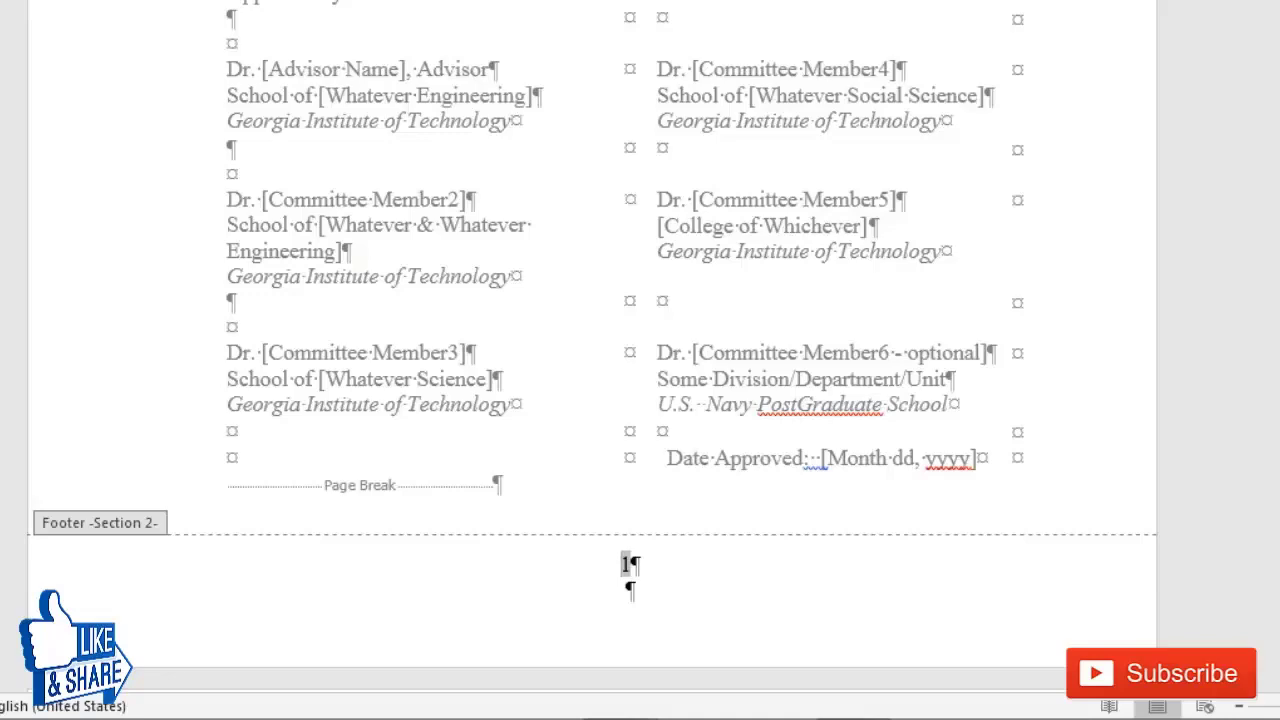
left_click(101, 108)
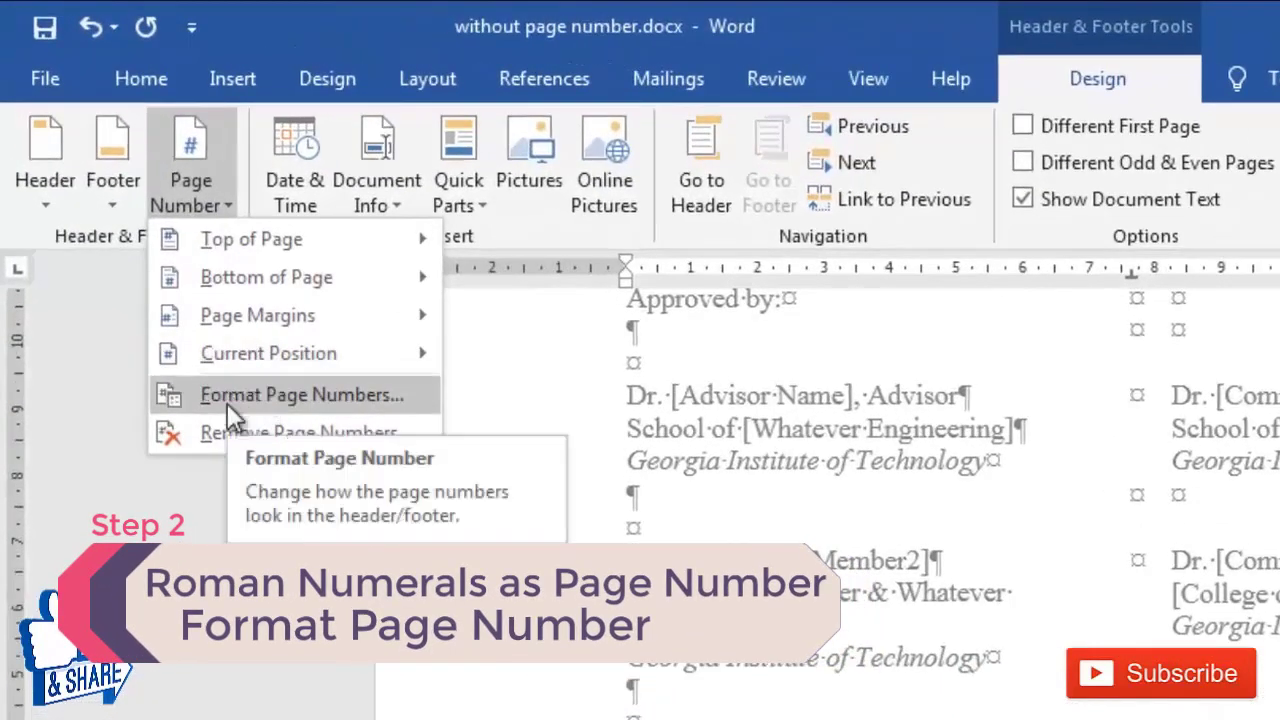
Format Section 2 page numbers as uppercase roman numerals I, II, III starting at I
left_click(230, 396)
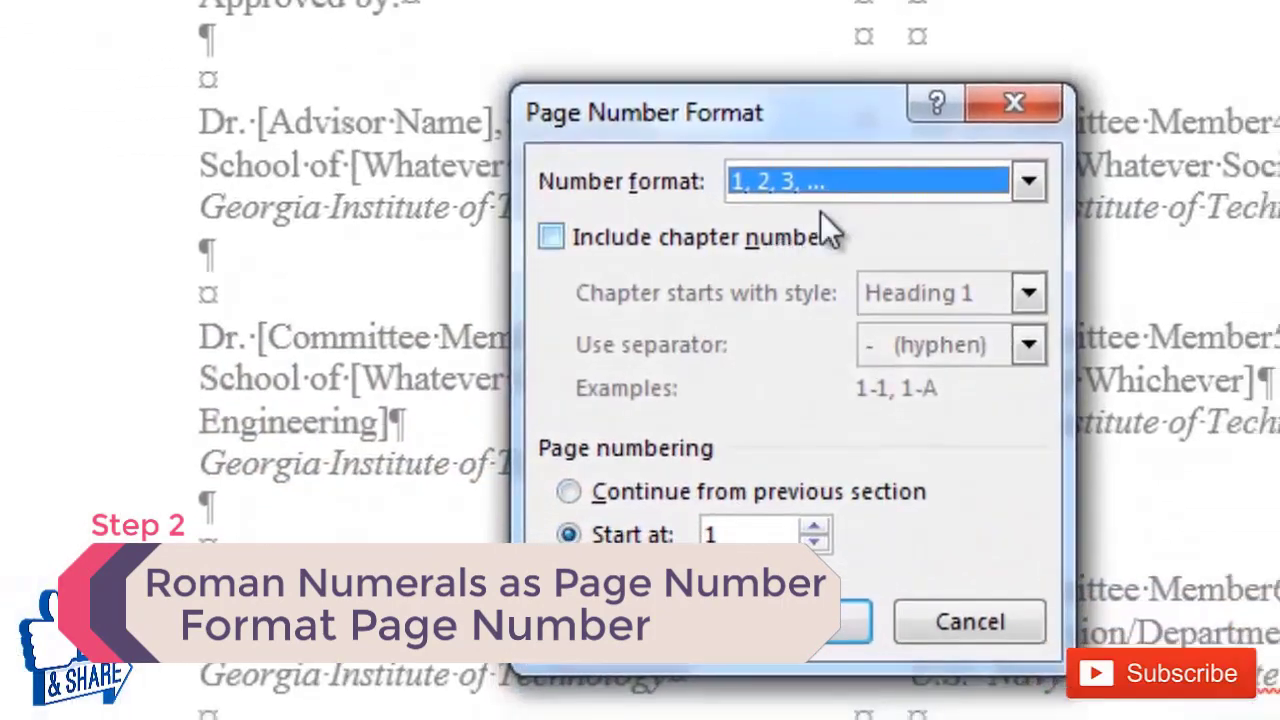
left_click(864, 183)
scroll(820, 255, "down", 1)
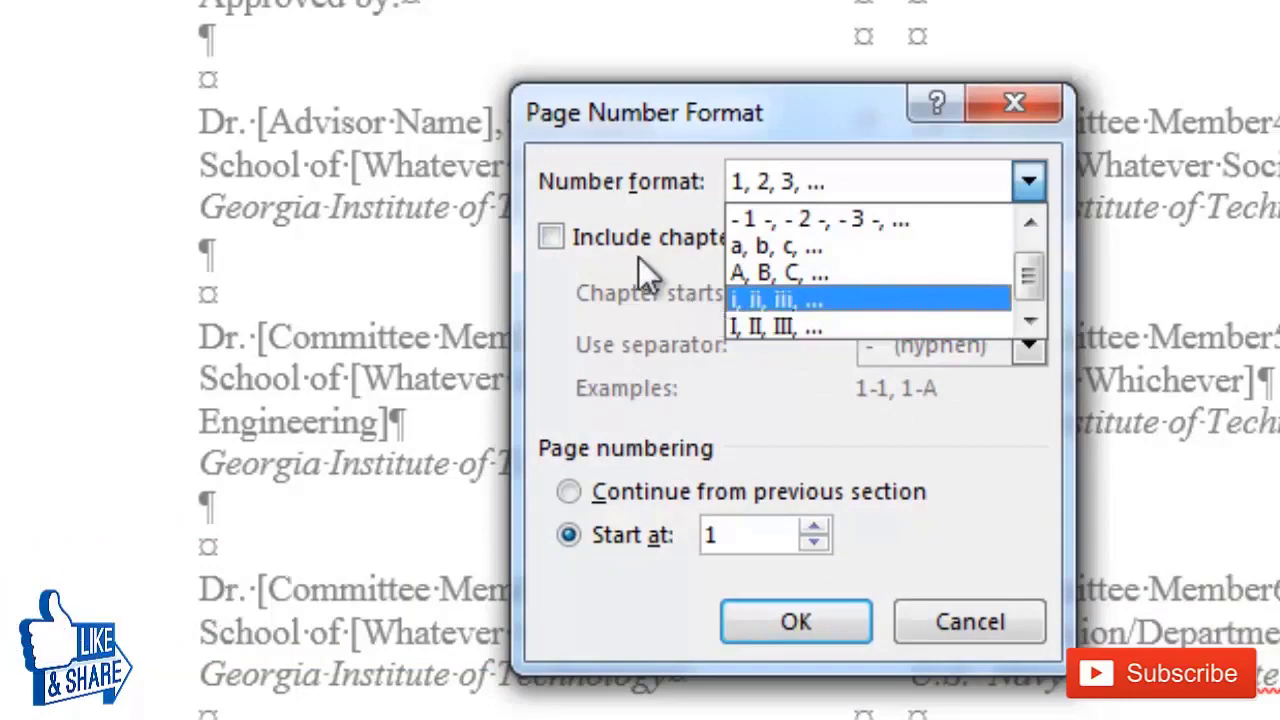
left_click(760, 327)
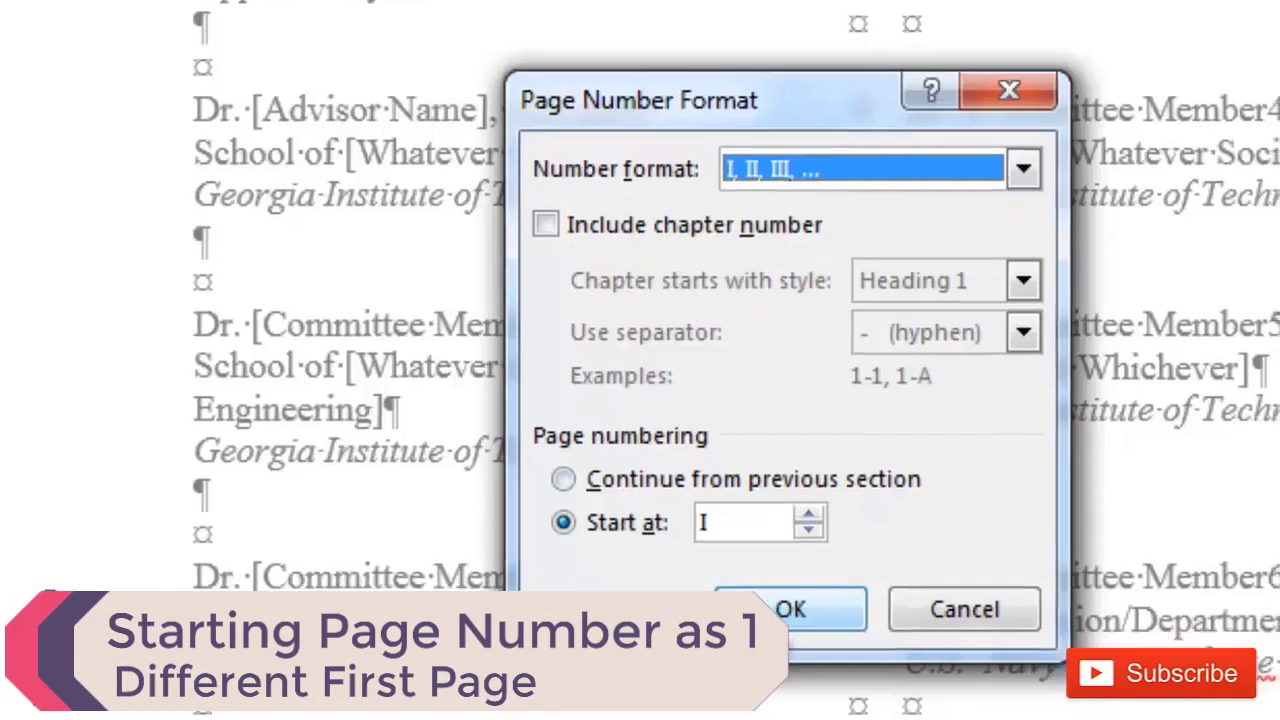
left_click(797, 622)
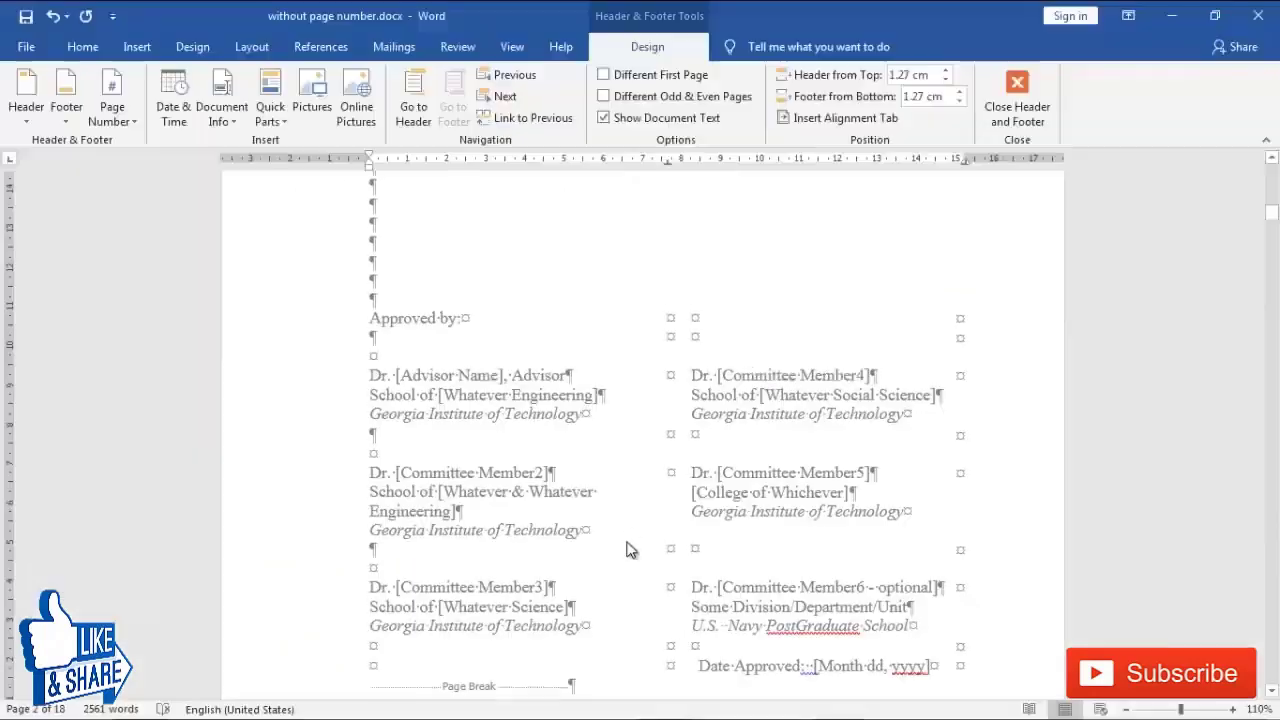
Confirm the Section 1 footer has no page number and close Header and Footer
scroll(625, 550, "down", 3)
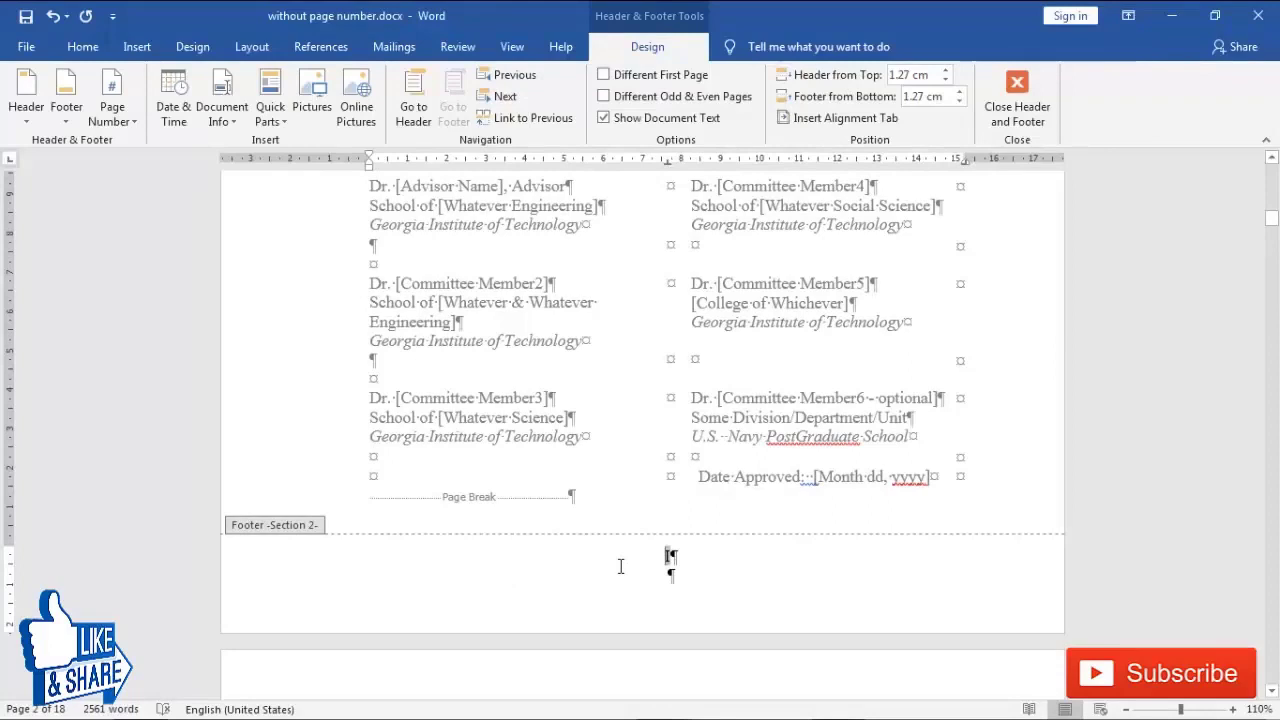
scroll(620, 566, "up", 10)
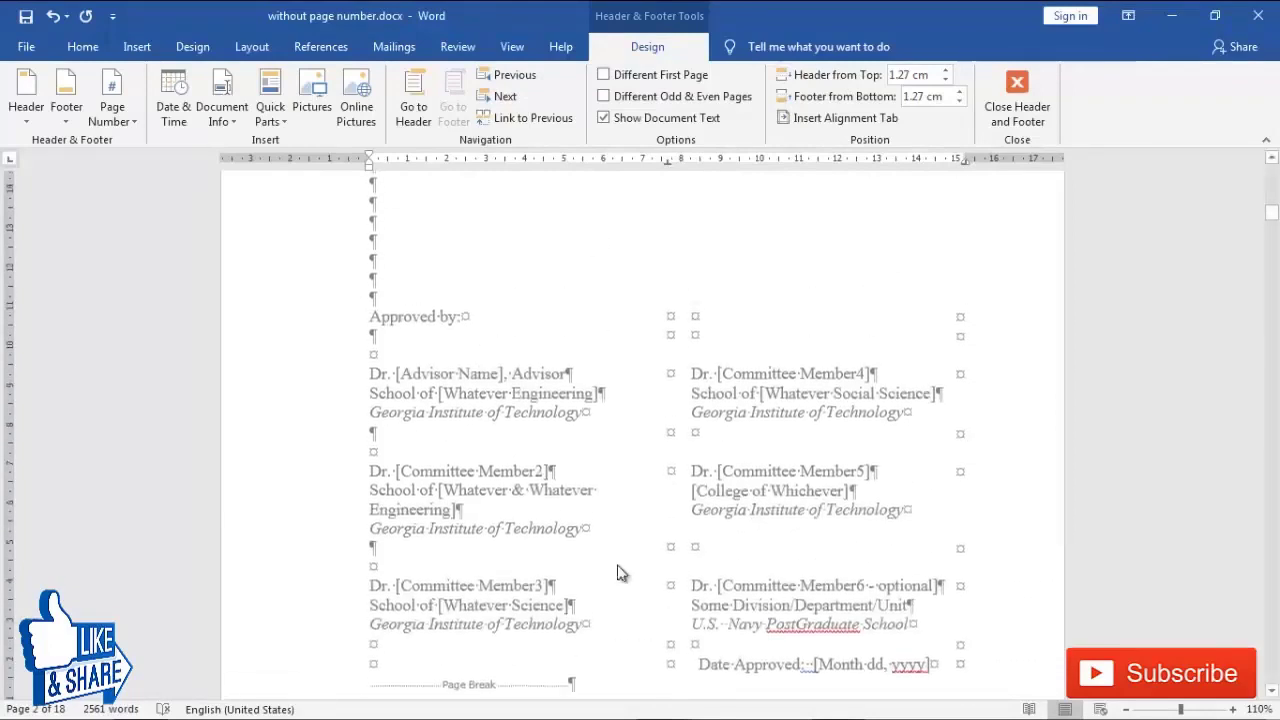
left_click(692, 278)
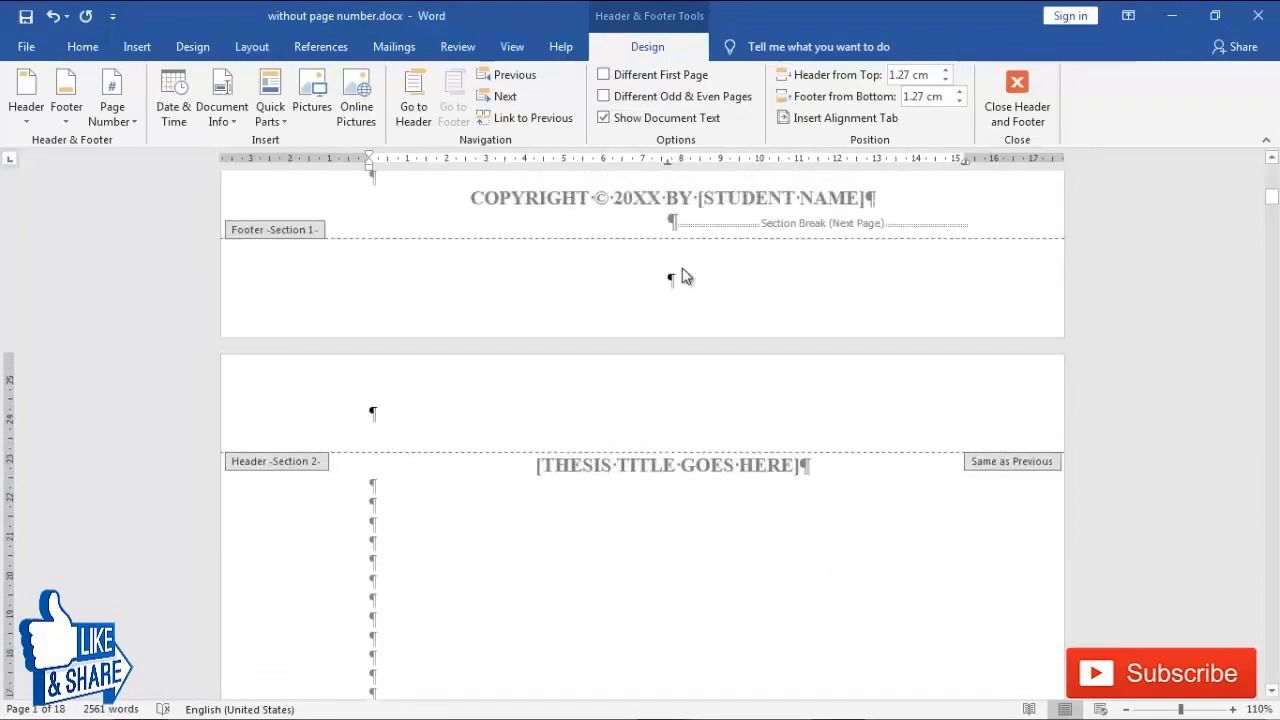
scroll(620, 312, "up", 2)
scroll(626, 318, "down", 3)
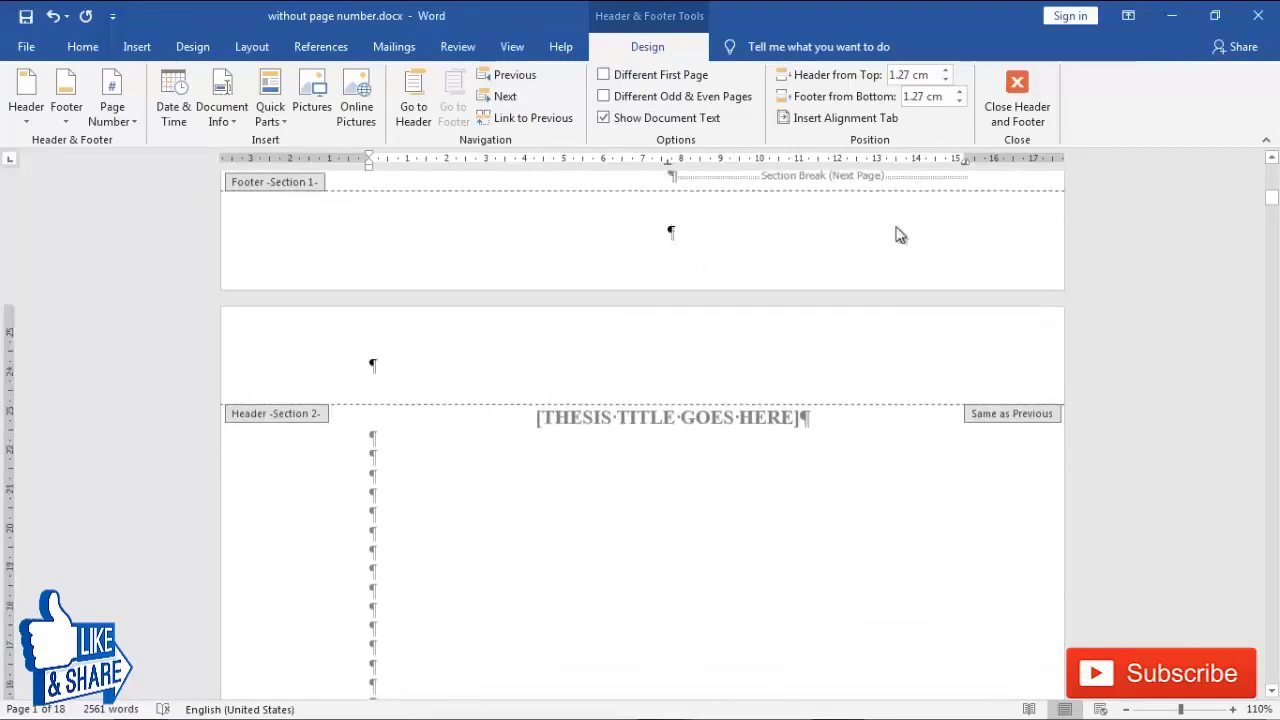
left_click(1017, 100)
Scroll down to the CHAPTER 1 INTRODUCTION page and check its footer reads VIII
scroll(680, 389, "up", 8)
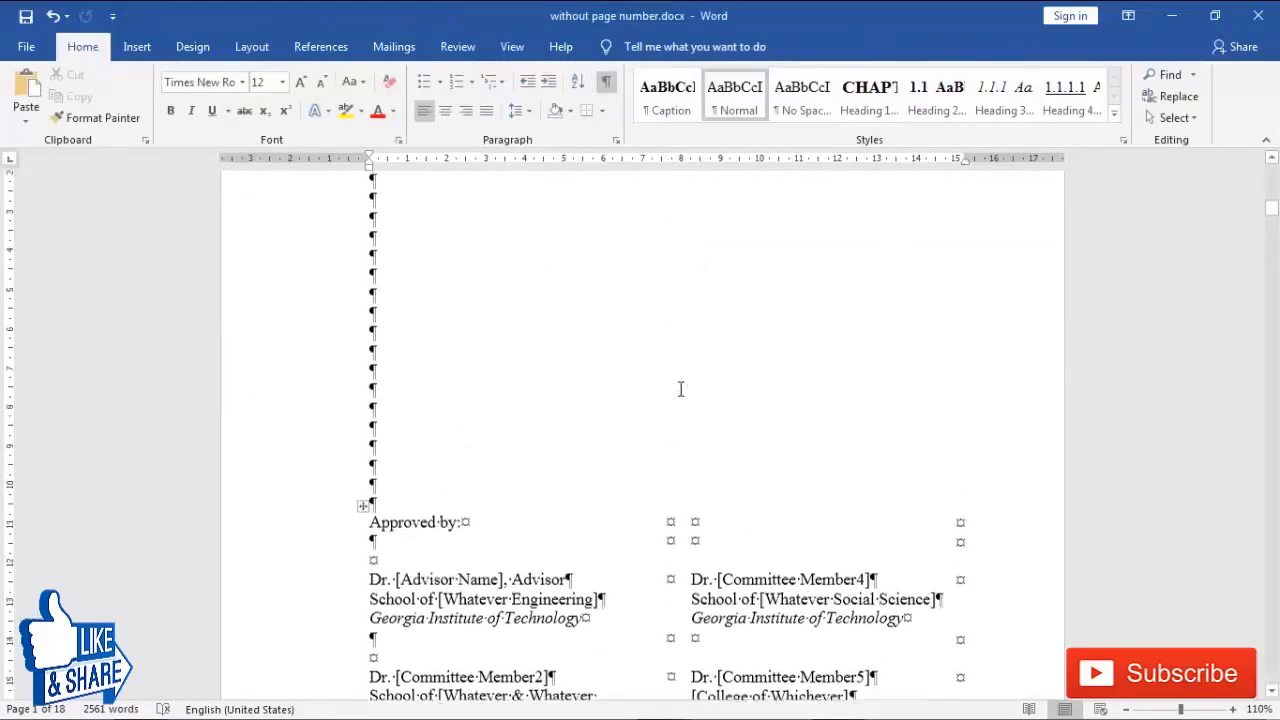
scroll(508, 537, "down", 8)
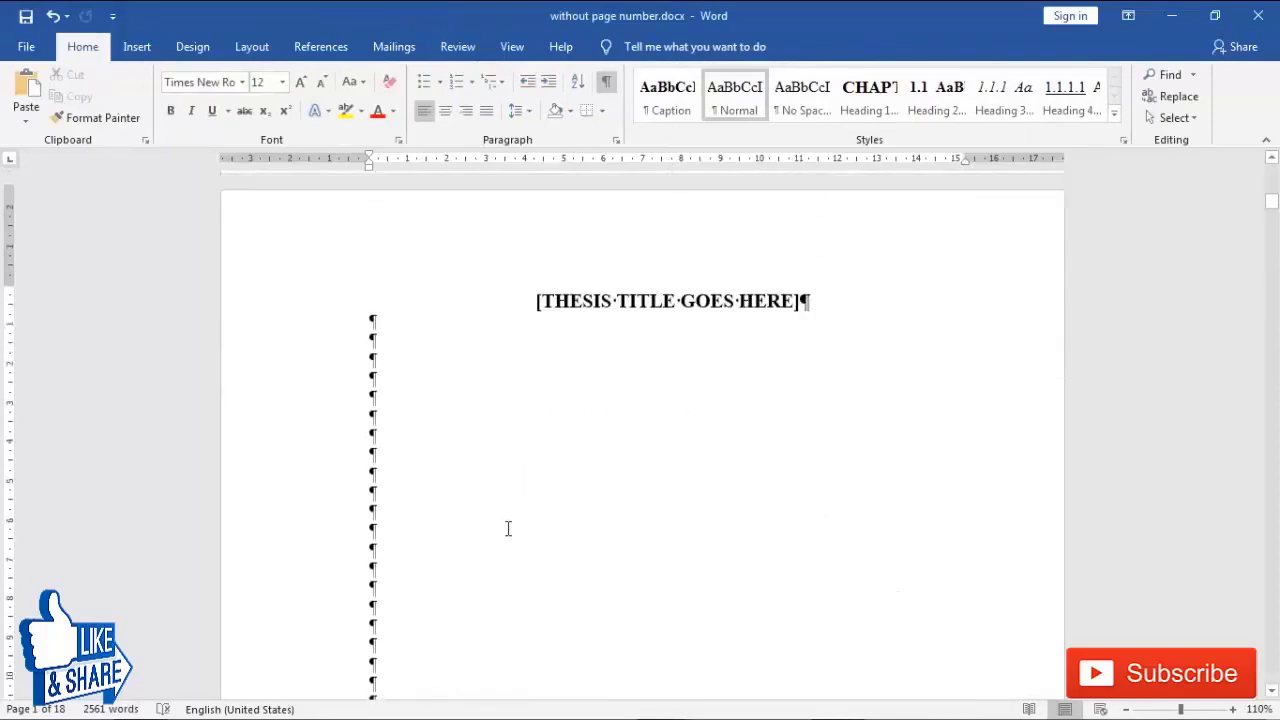
scroll(637, 477, "down", 10)
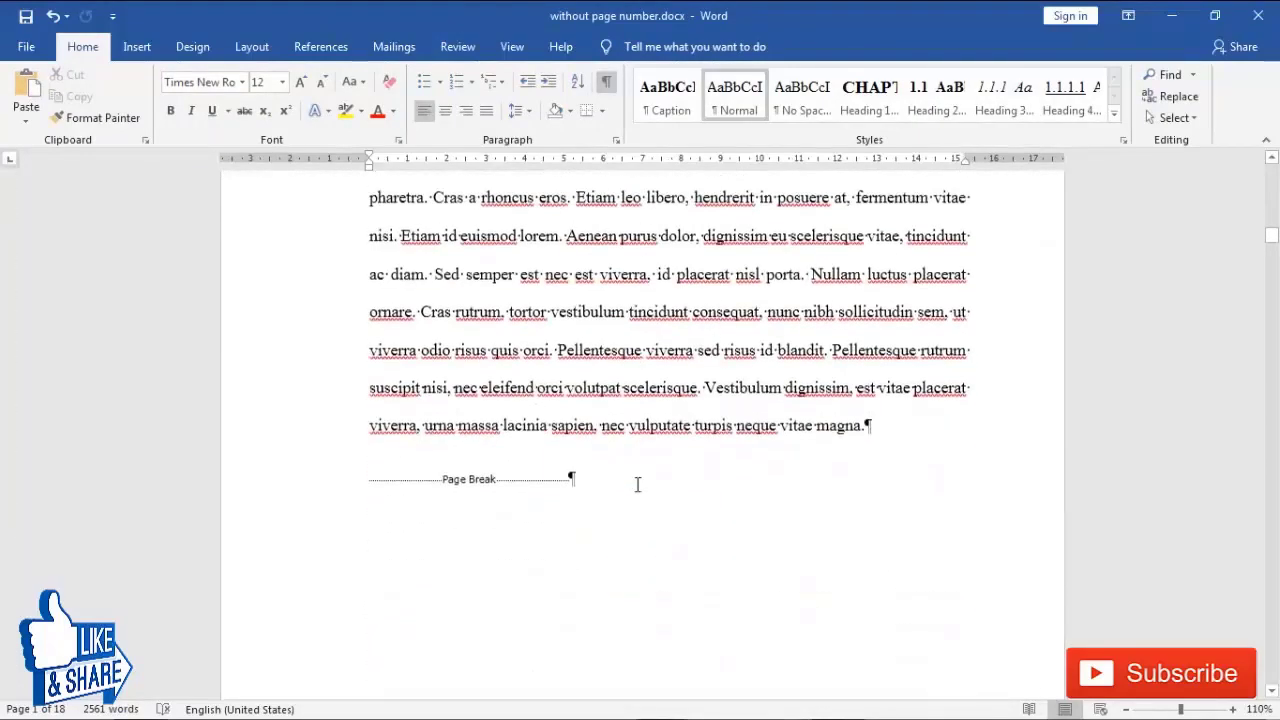
scroll(631, 496, "down", 10)
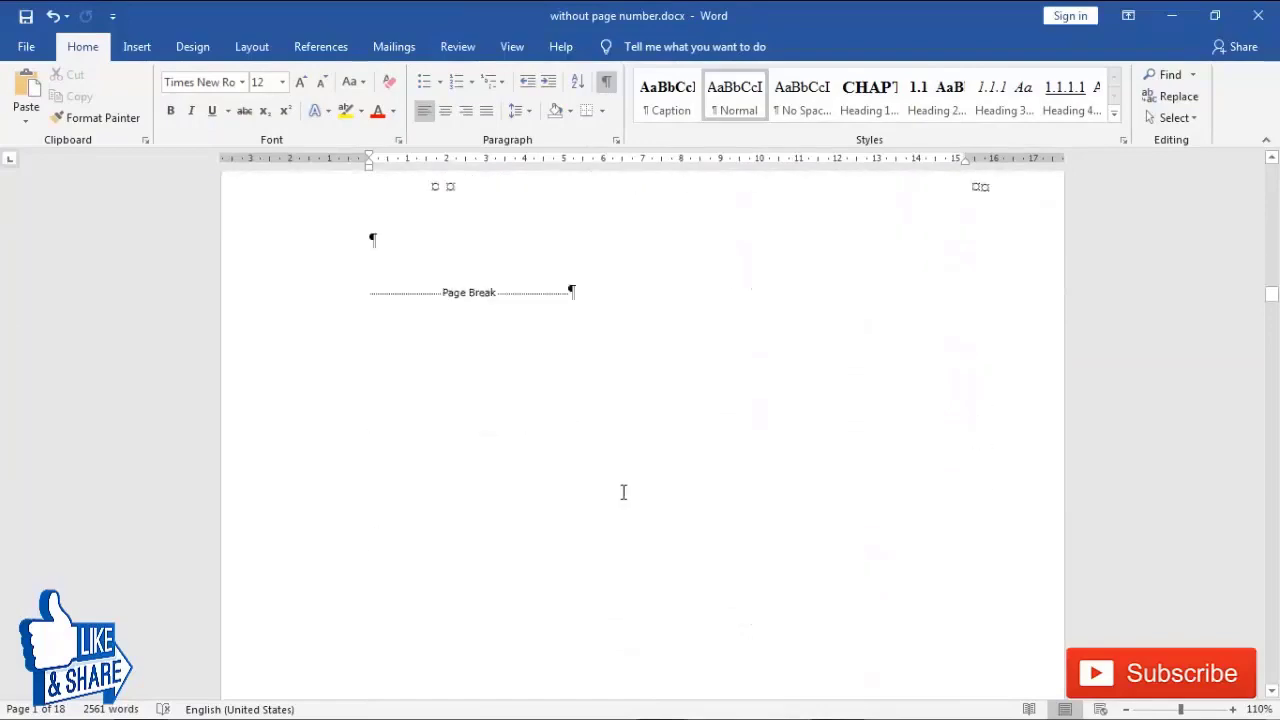
scroll(623, 505, "down", 10)
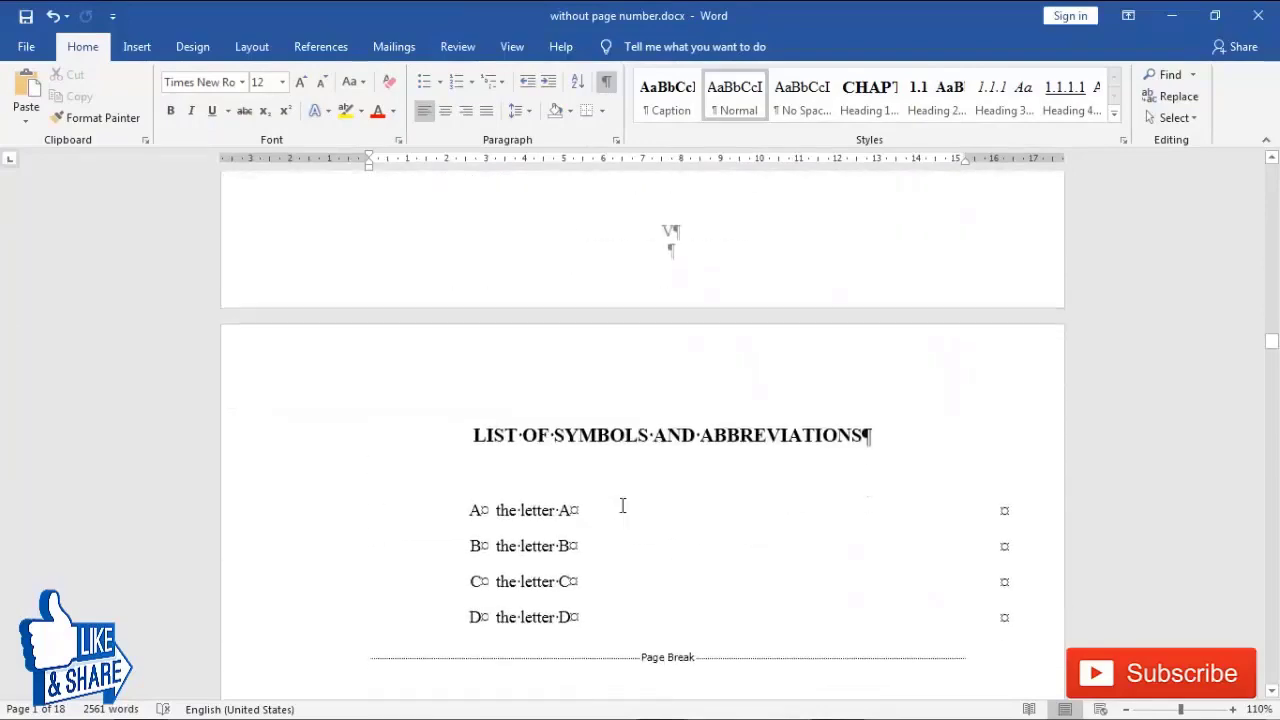
scroll(623, 505, "down", 10)
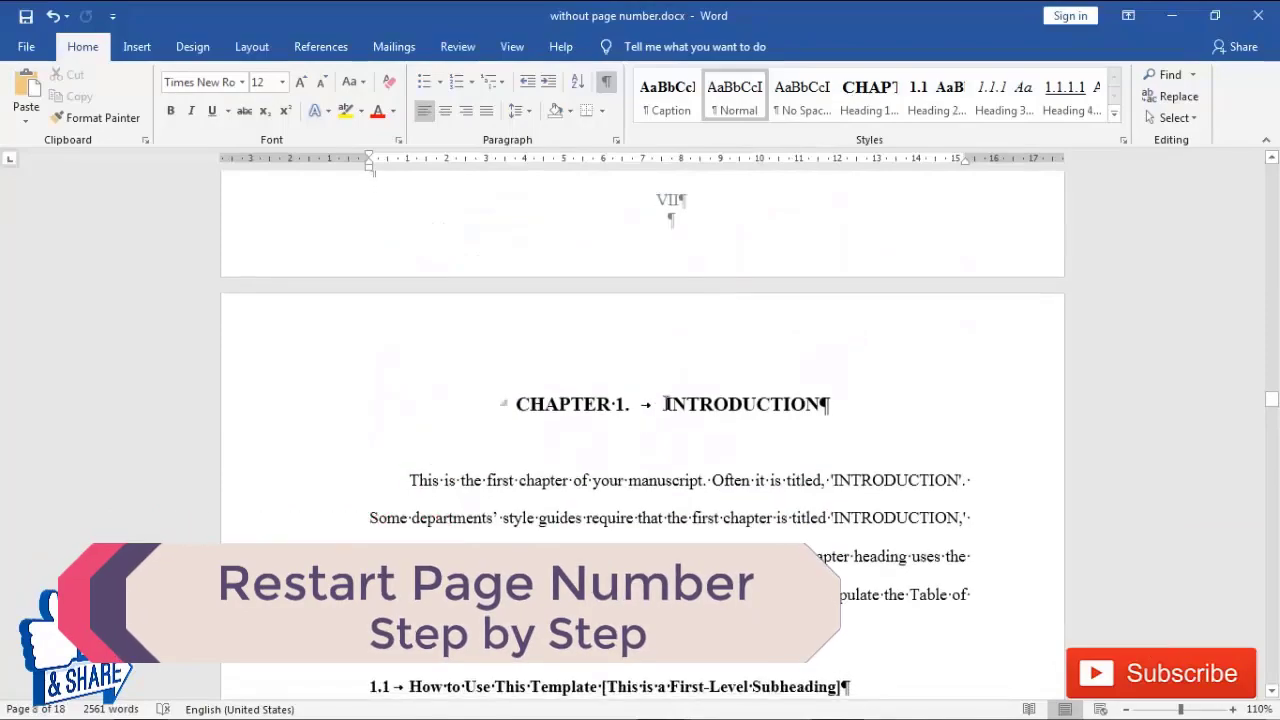
left_click(665, 404)
scroll(663, 460, "down", 9)
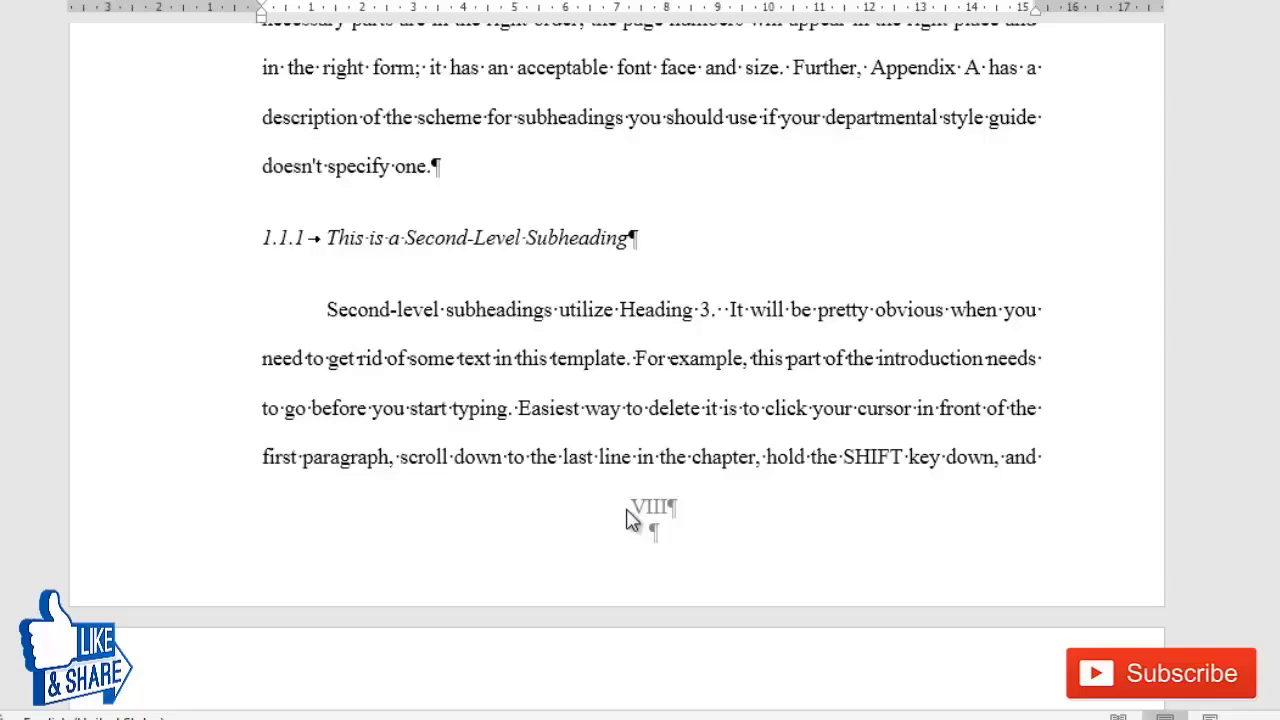
scroll(630, 520, "up", 10)
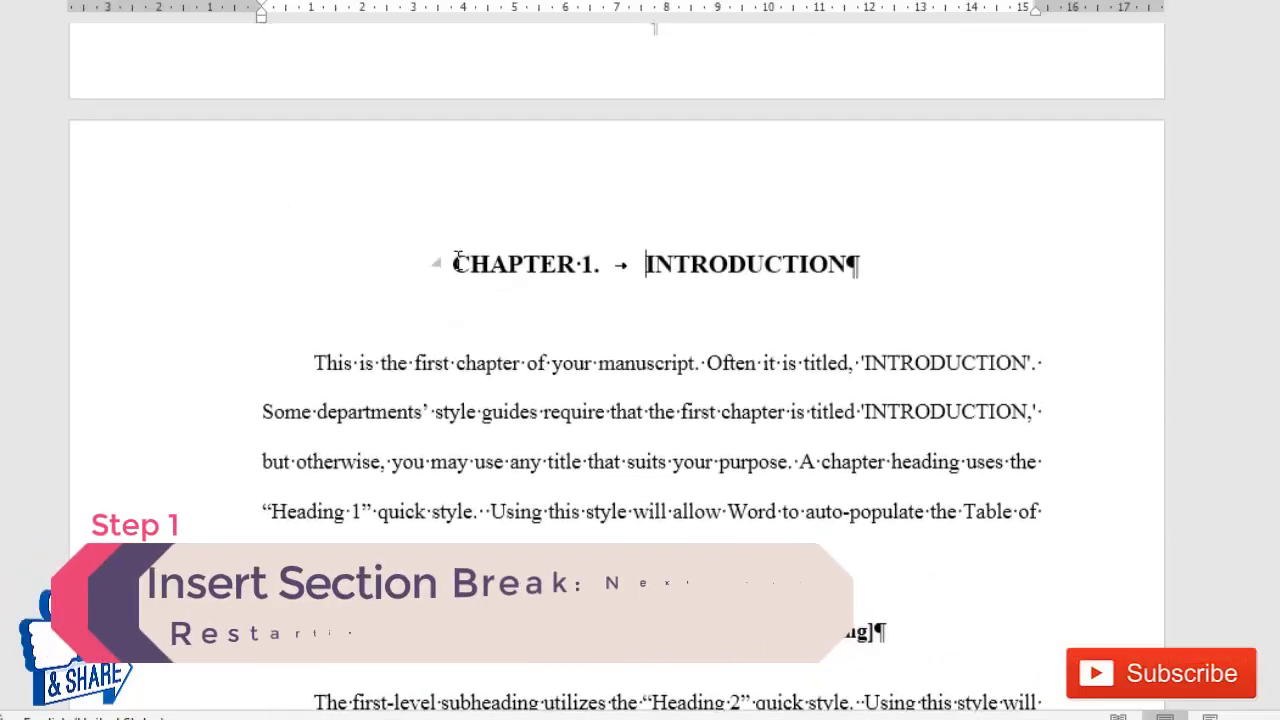
Insert a Next Page section break before the CHAPTER 1 heading, deleting and reinserting it once
left_click_drag(455, 258, 528, 334)
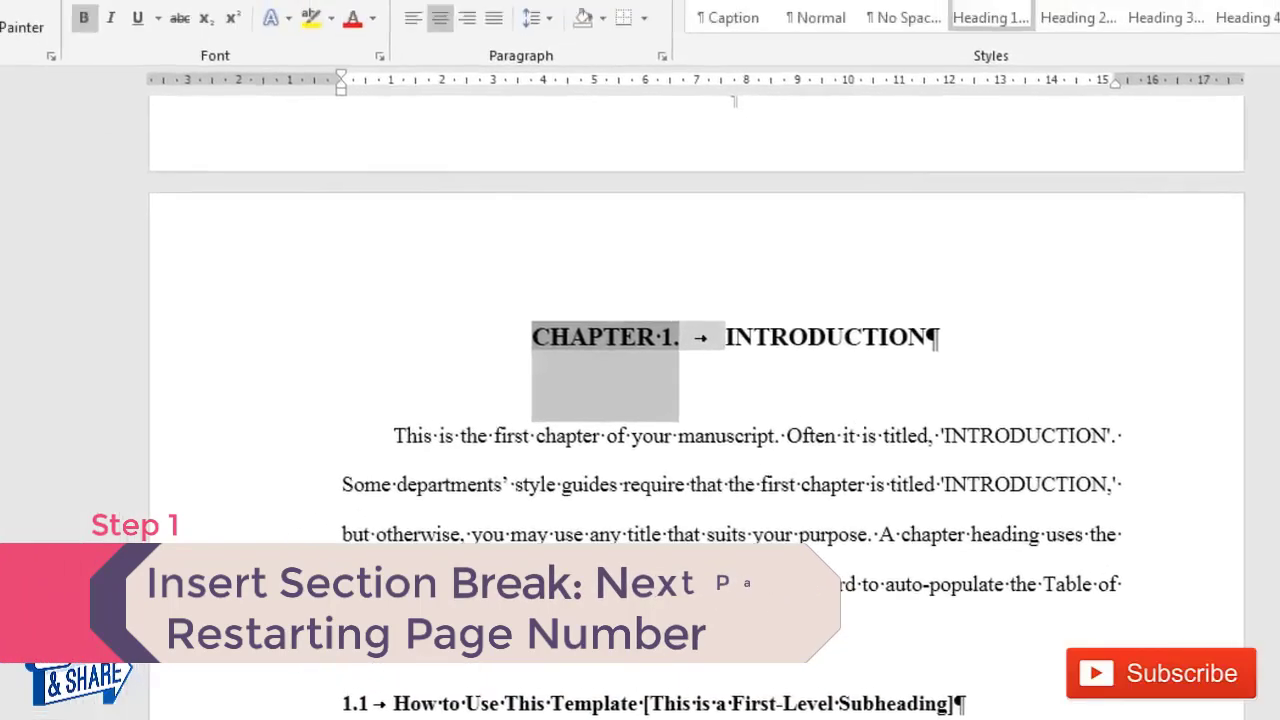
left_click(109, 0)
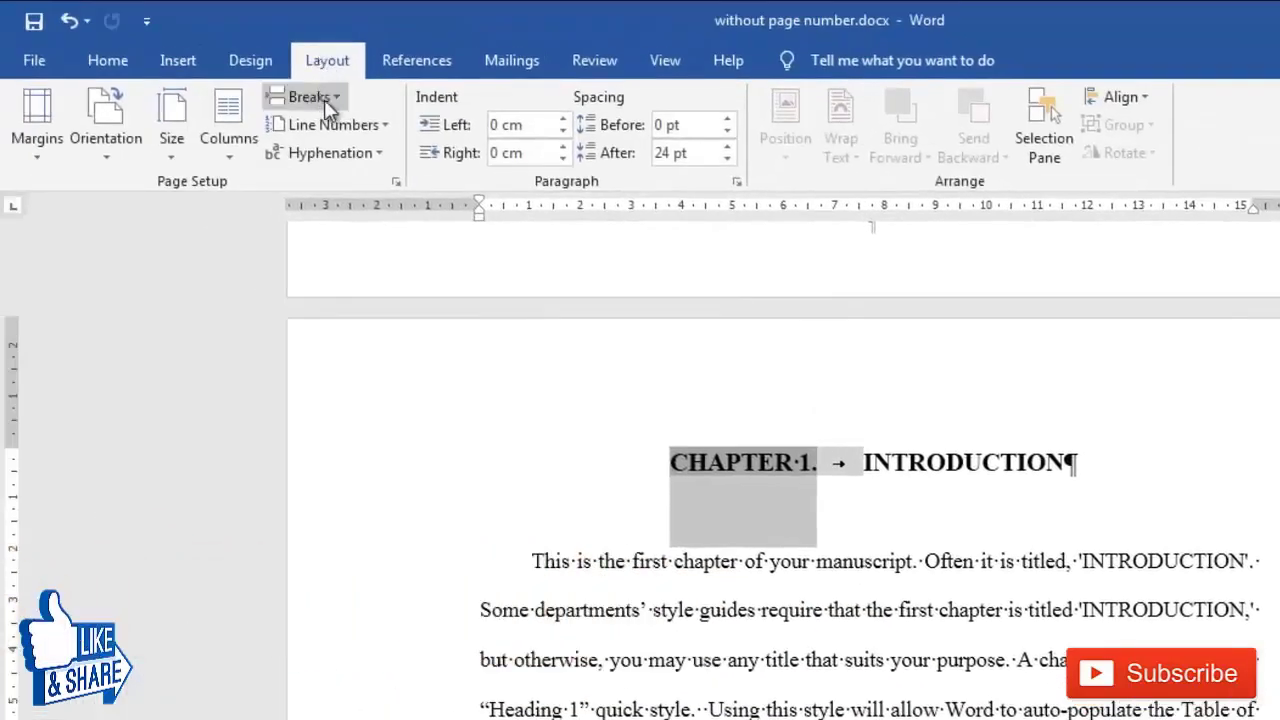
left_click(322, 98)
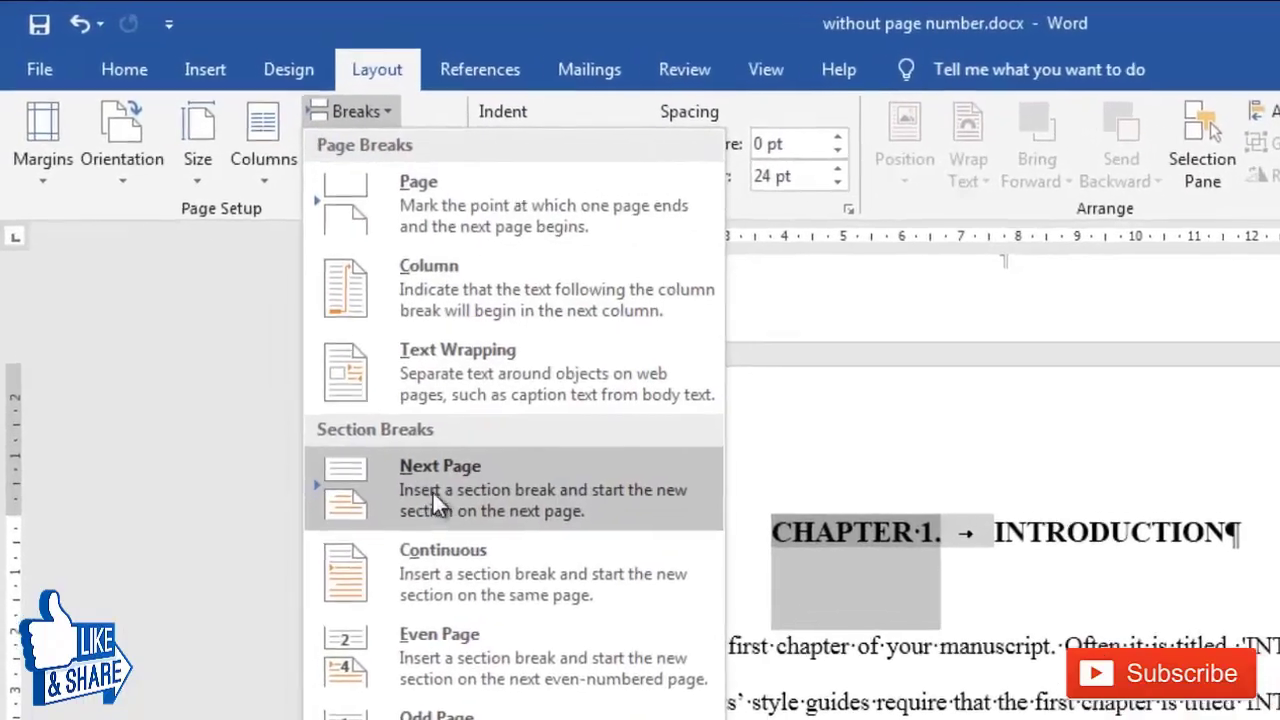
left_click(432, 495)
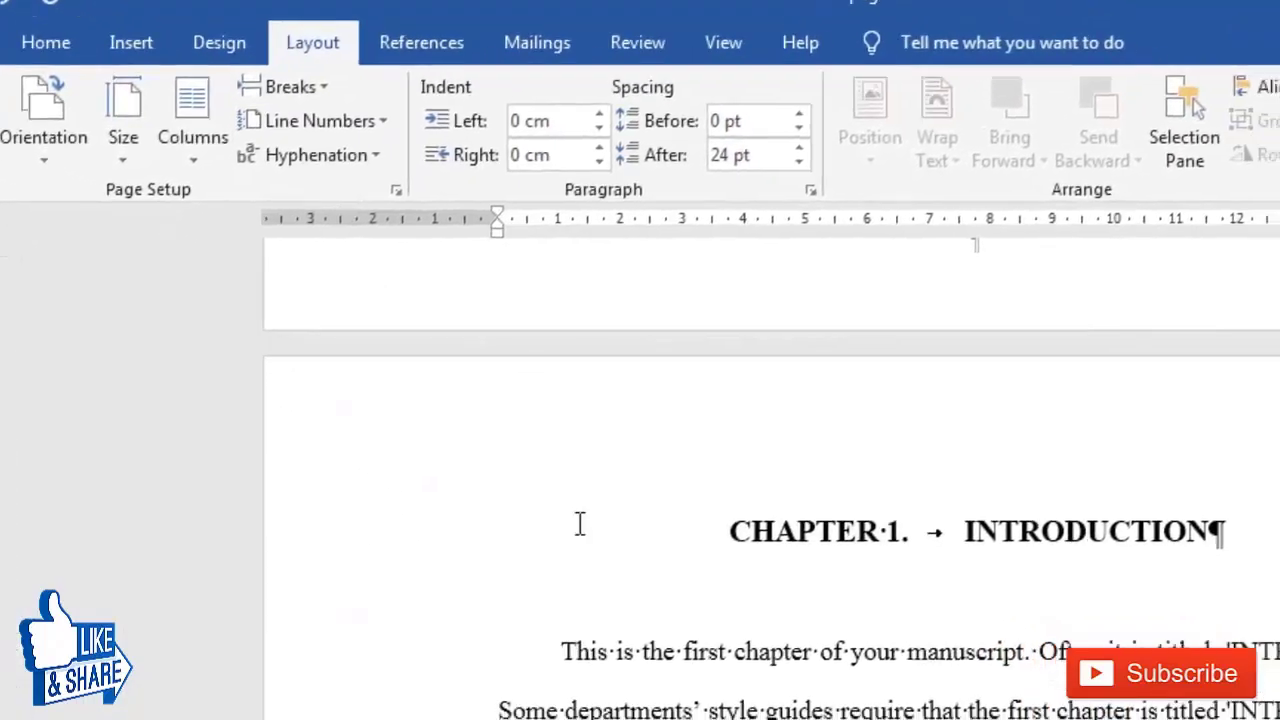
scroll(915, 655, "up", 3)
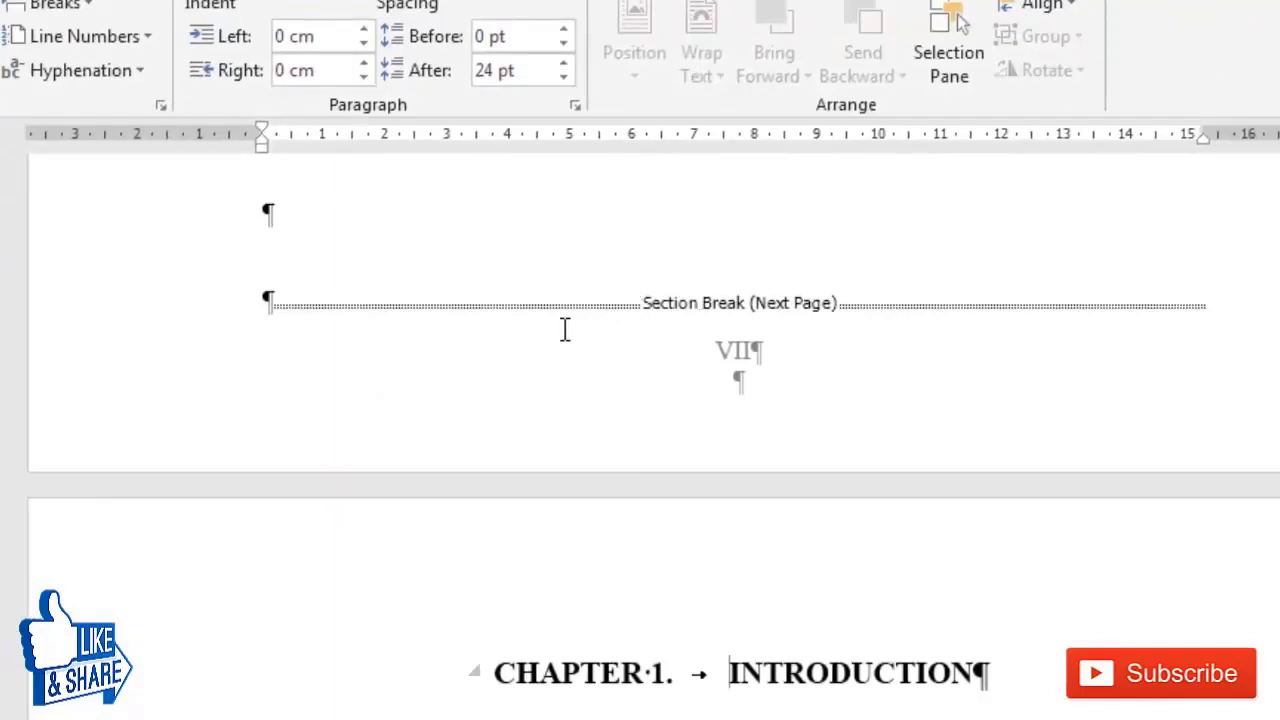
key("Delete")
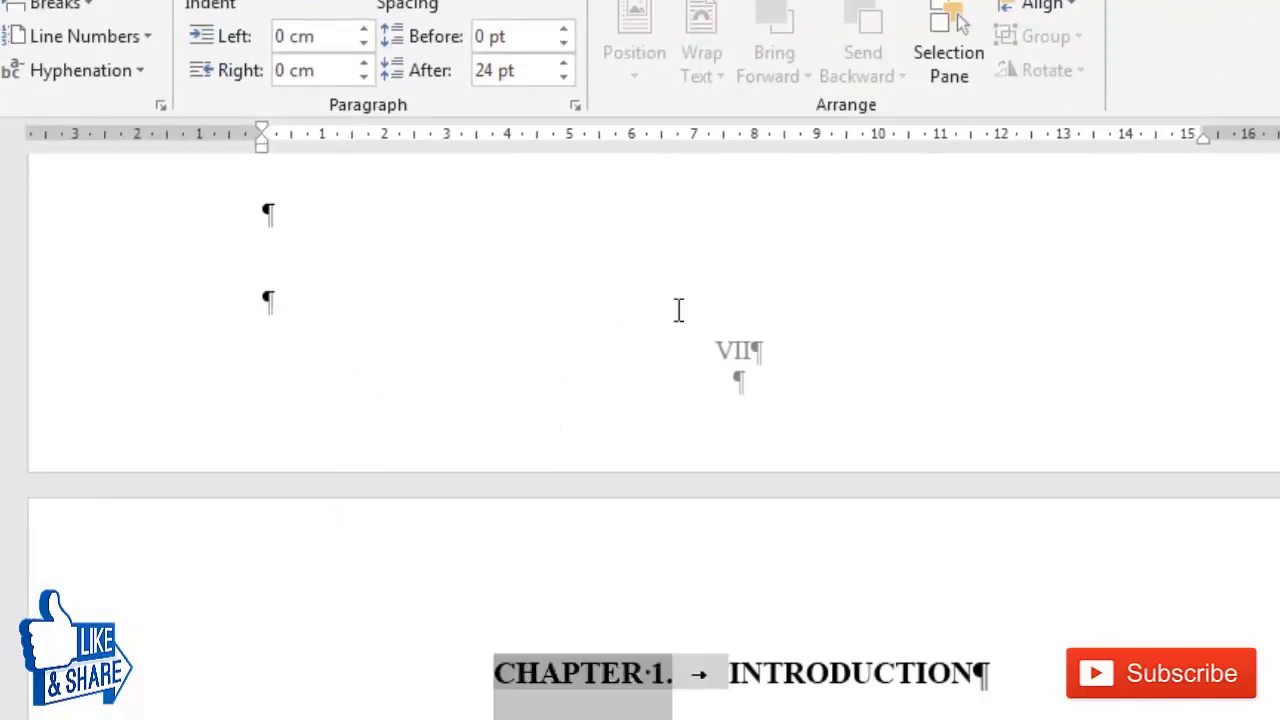
left_click(60, 6)
left_click(121, 396)
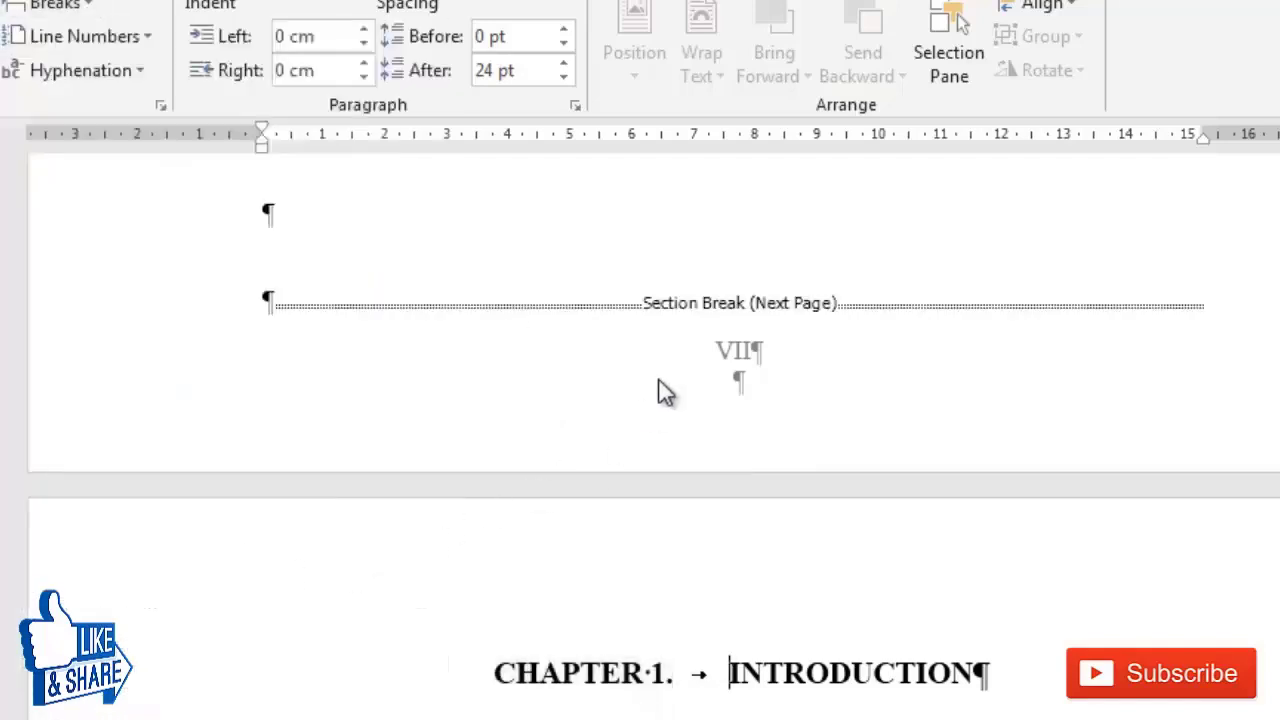
scroll(620, 510, "down", 1)
left_click(671, 714)
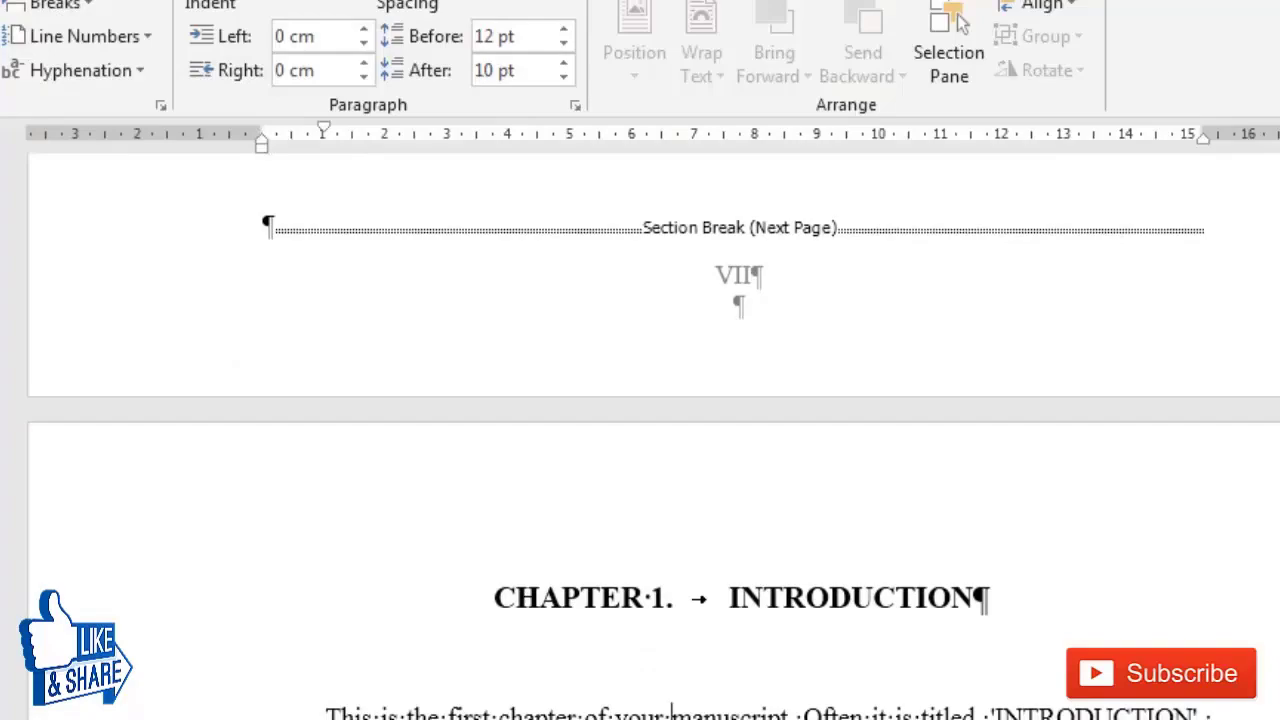
scroll(668, 706, "down", 10)
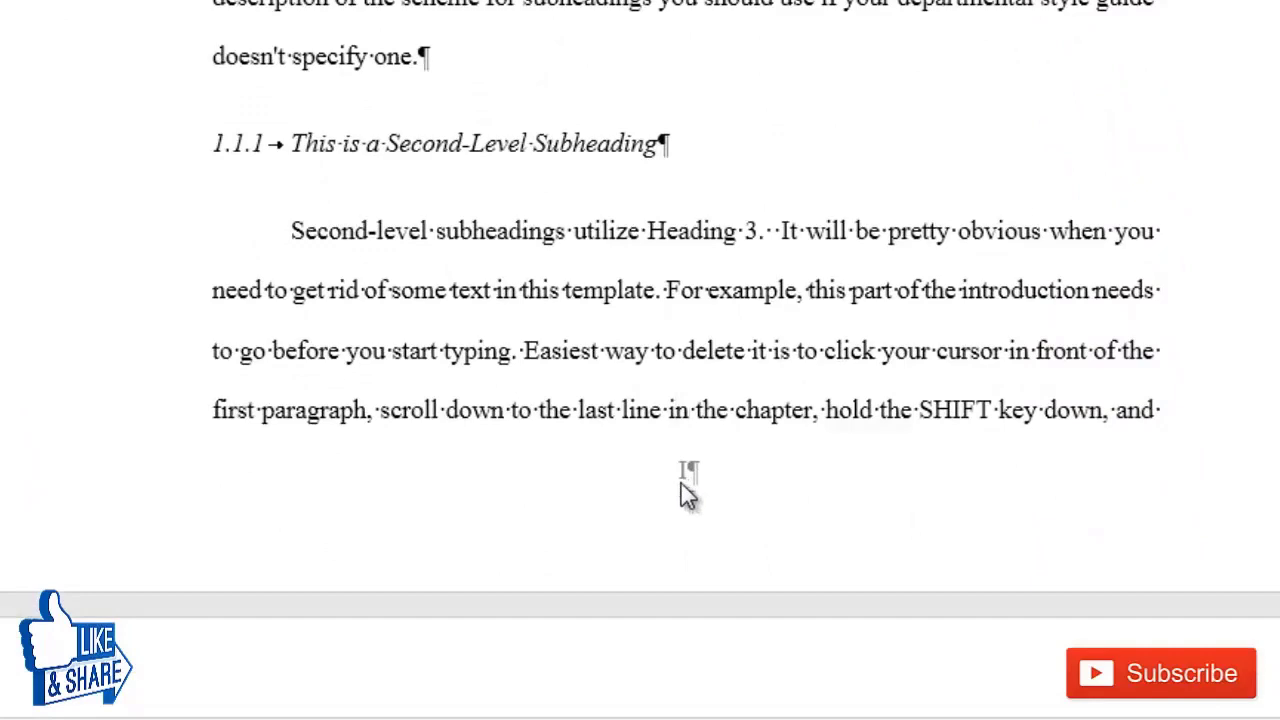
Add a Plain Number 2 centred page number to the Chapter 1 footer and turn off Link to Previous
double_click(693, 485)
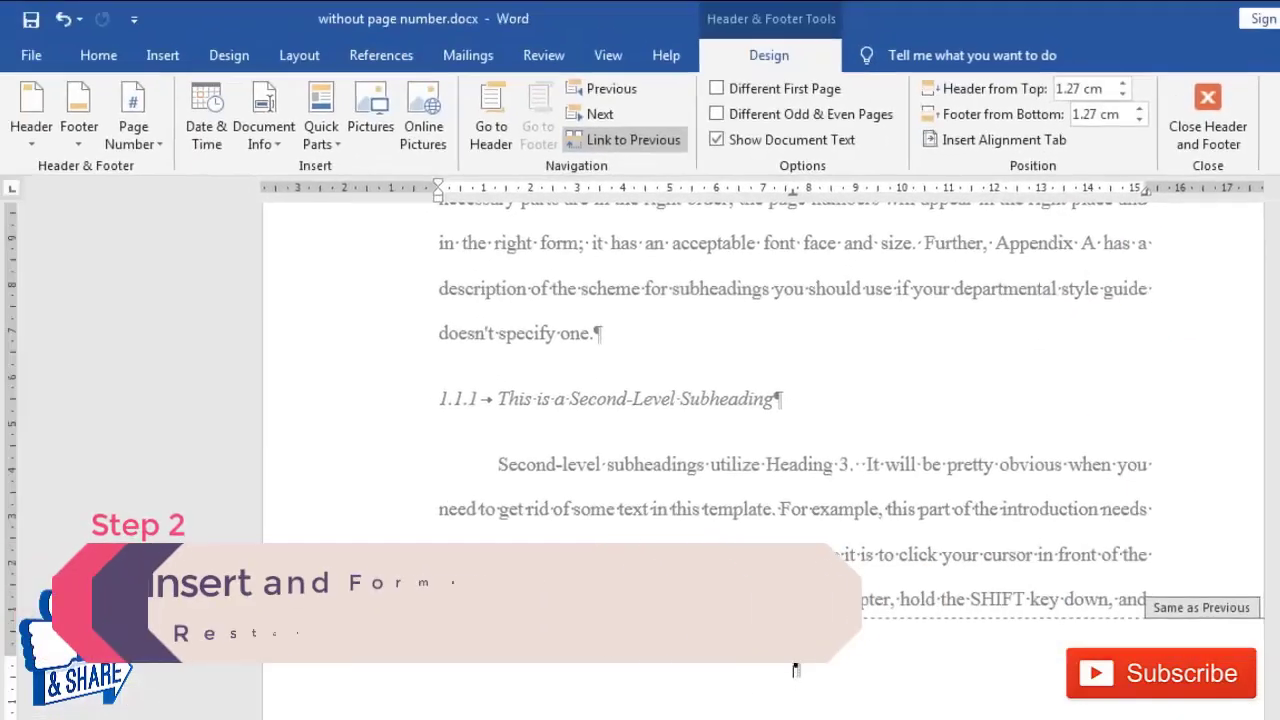
left_click(133, 125)
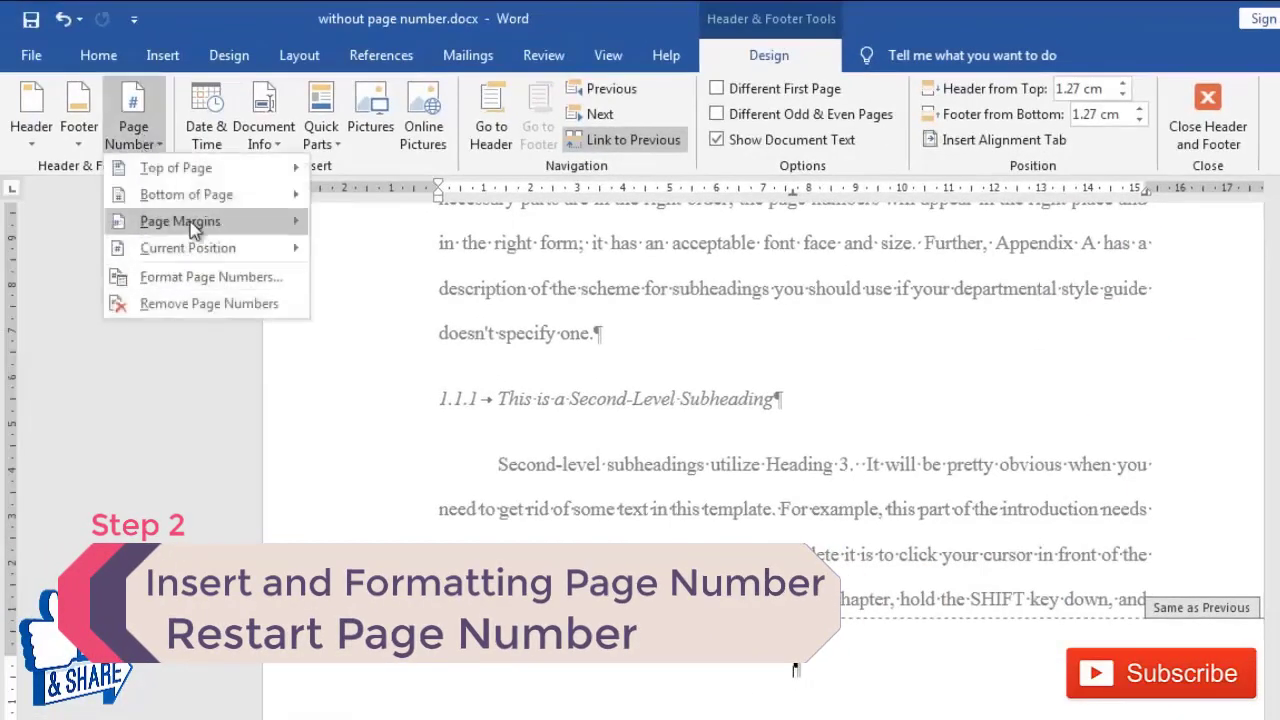
mouse_move(214, 204)
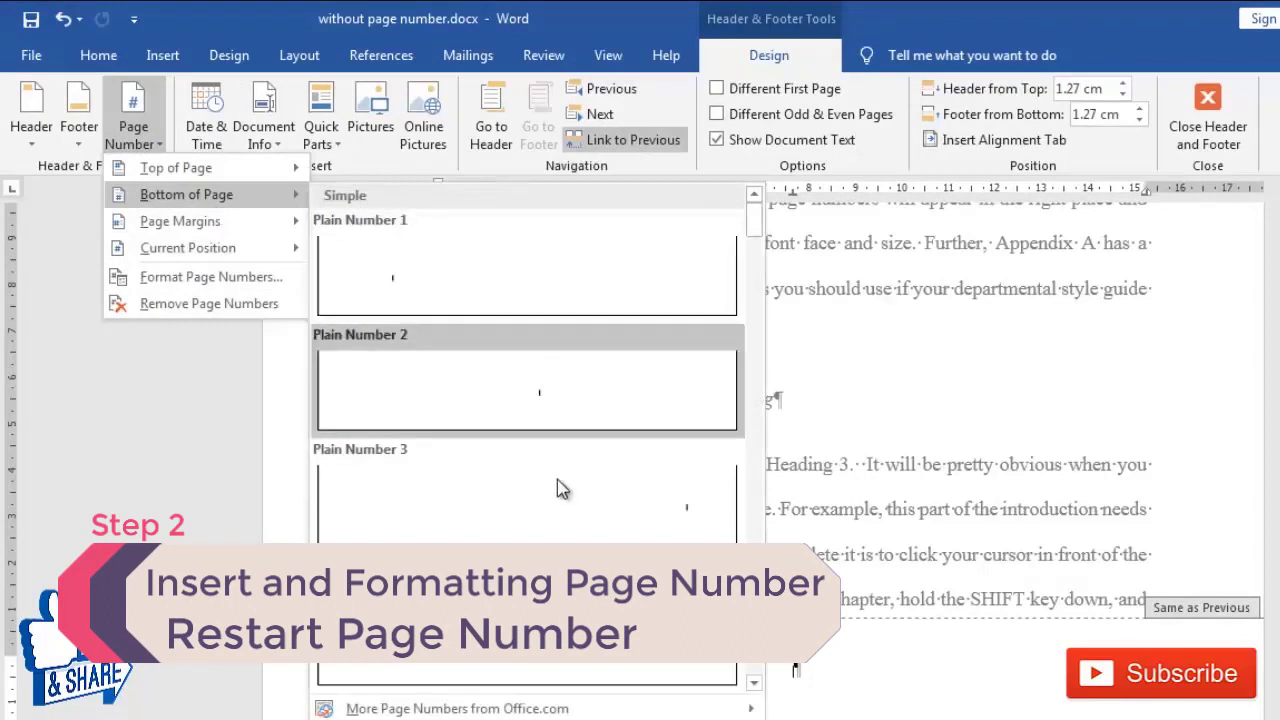
left_click(489, 399)
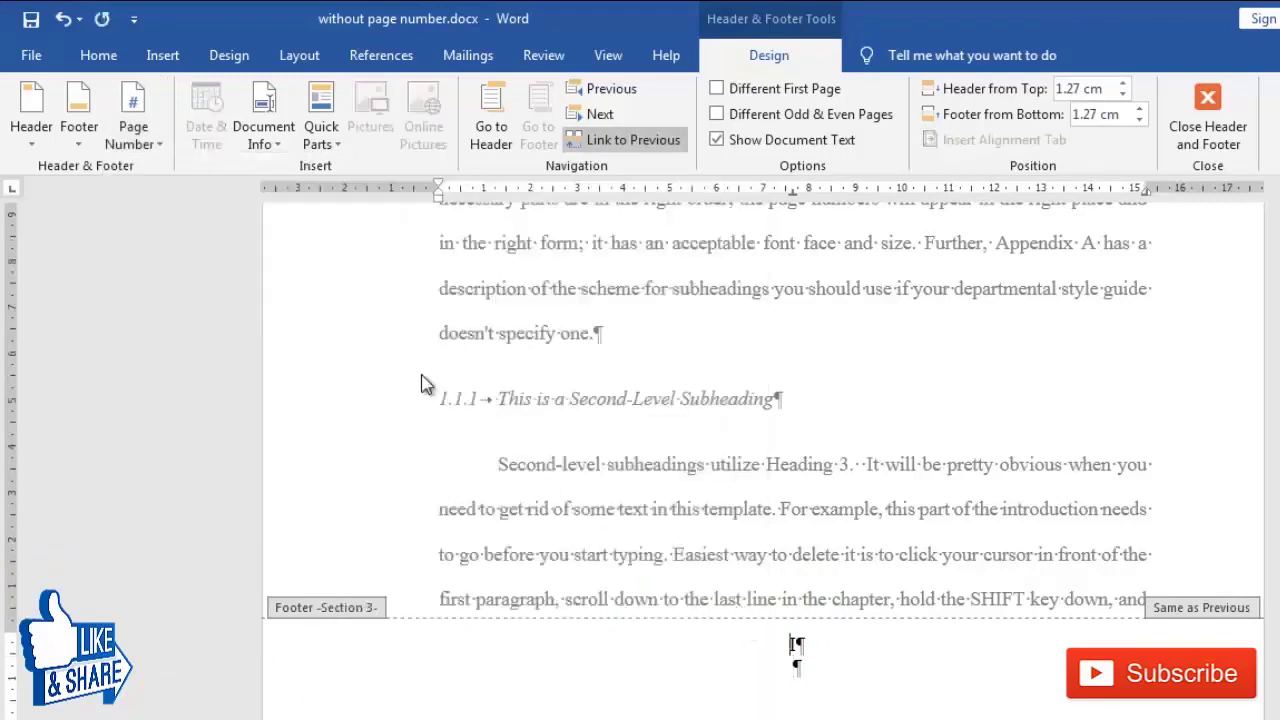
left_click(157, 150)
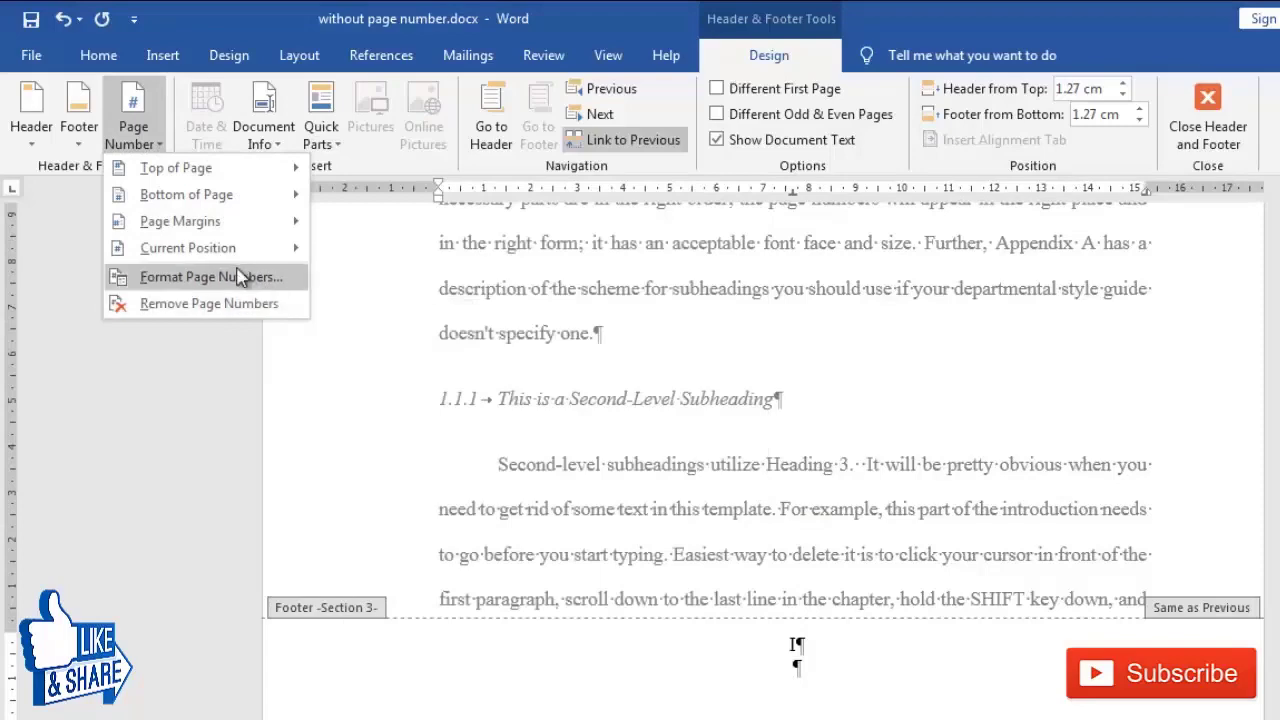
key("Escape")
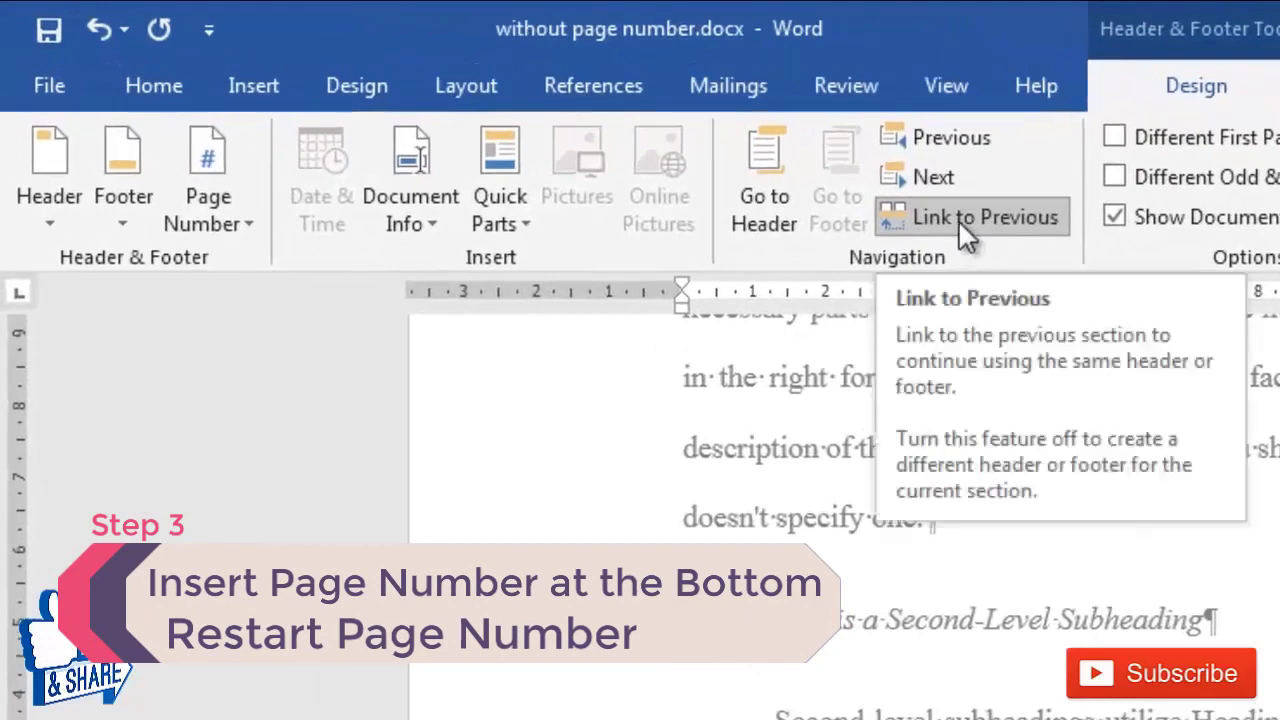
left_click(958, 219)
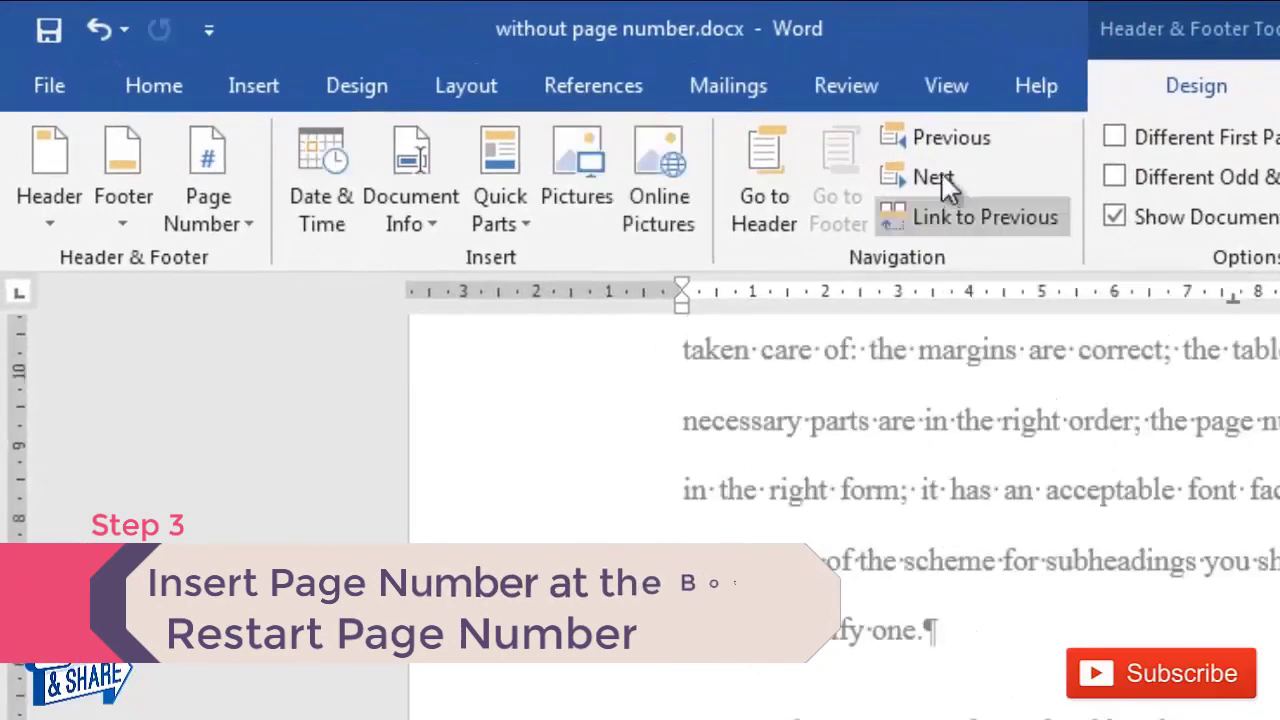
Format Chapter 1 page numbers as 1, 2, 3 restarting at 1, then close the footer
left_click(230, 214)
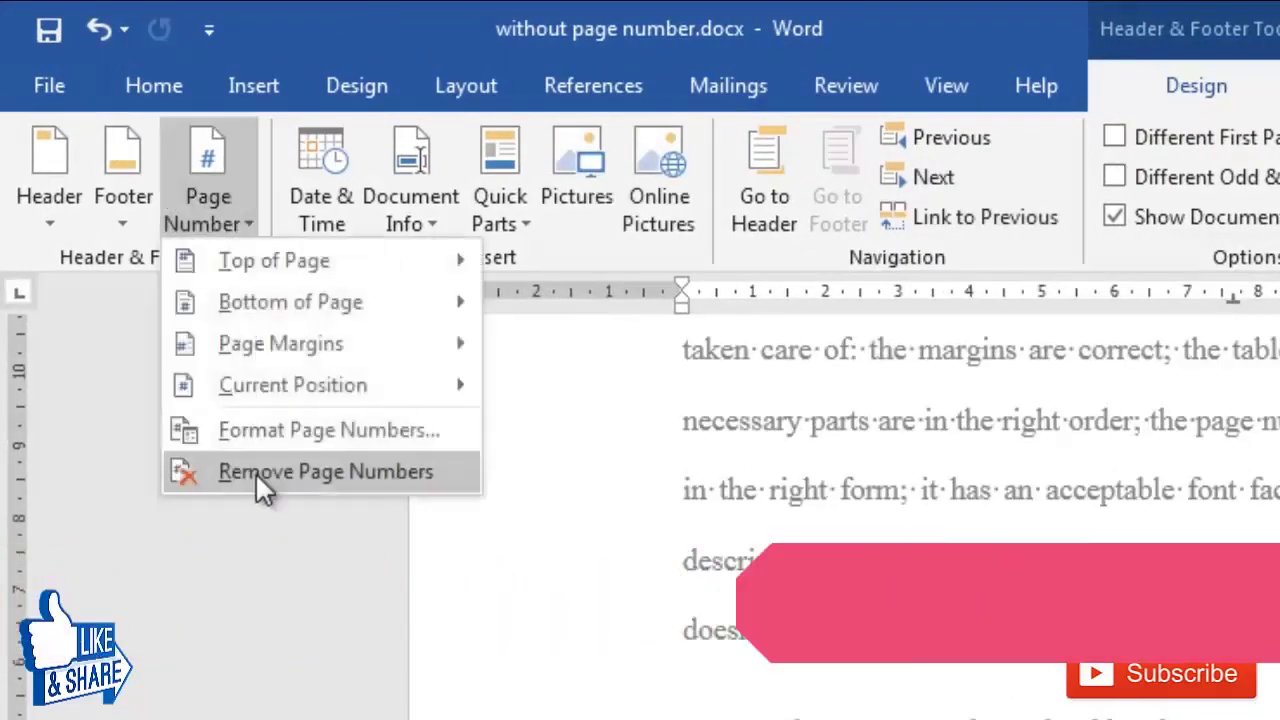
left_click(283, 432)
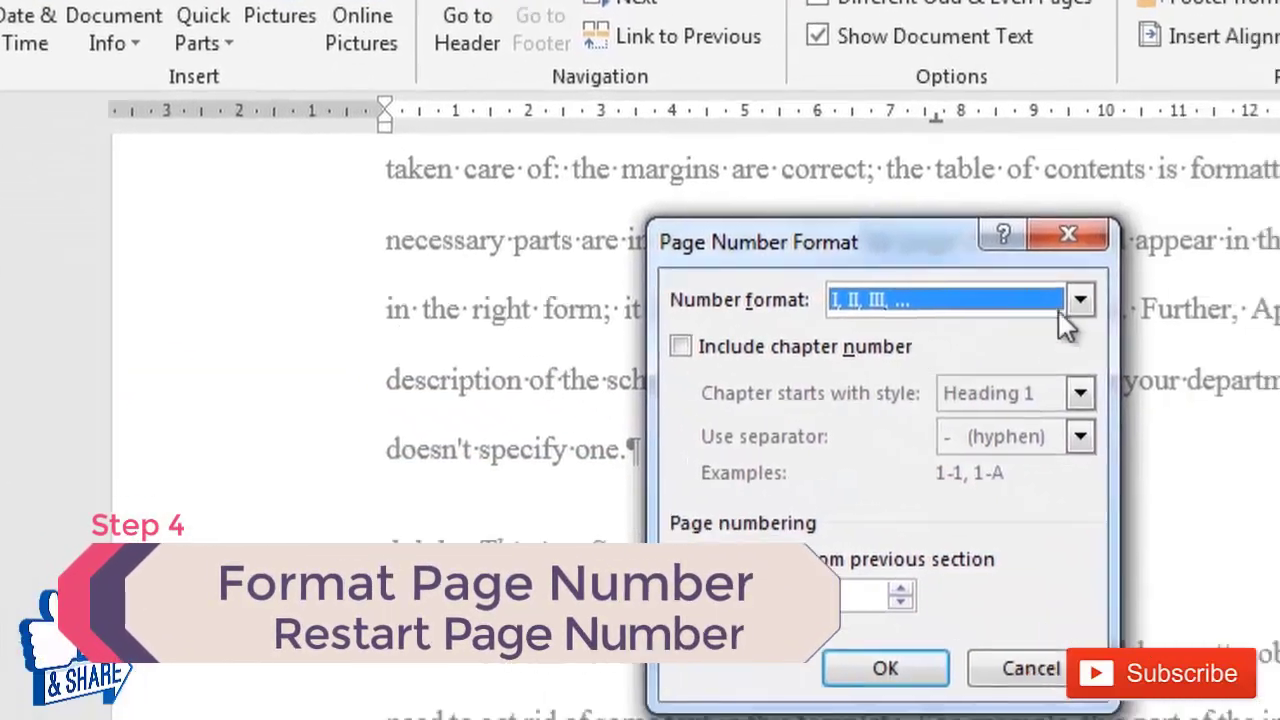
left_click(1062, 310)
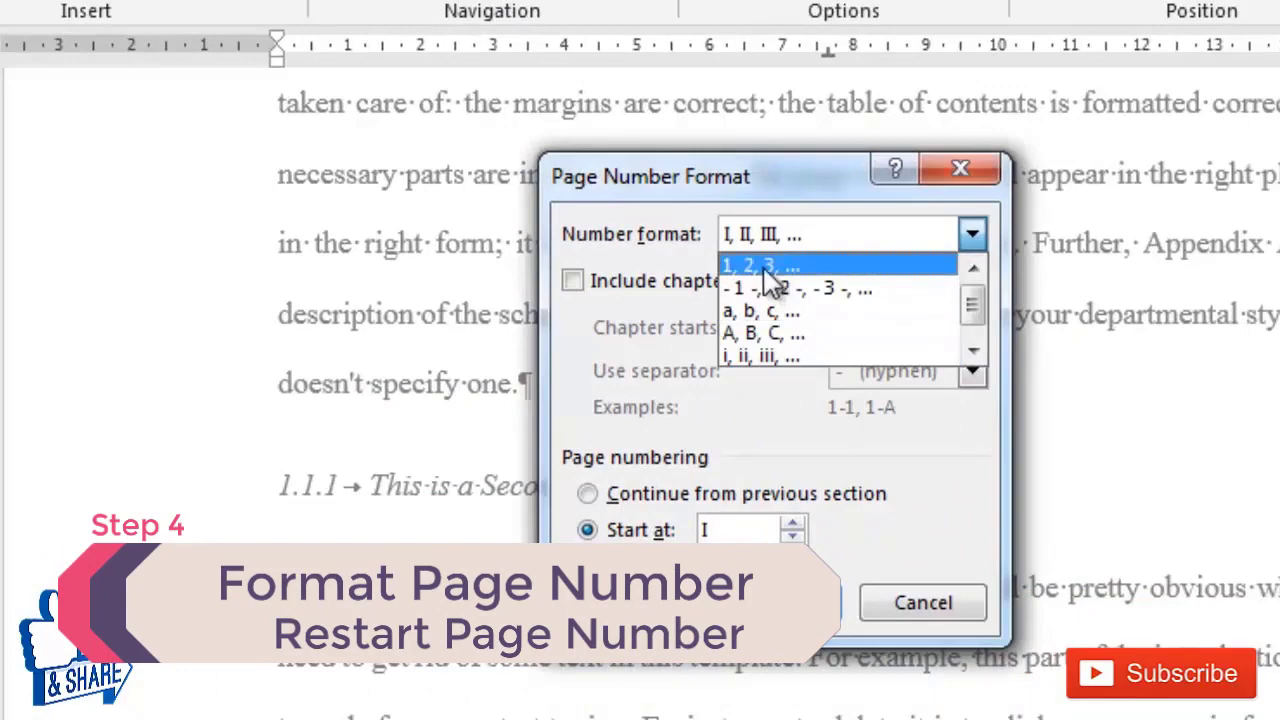
left_click(766, 268)
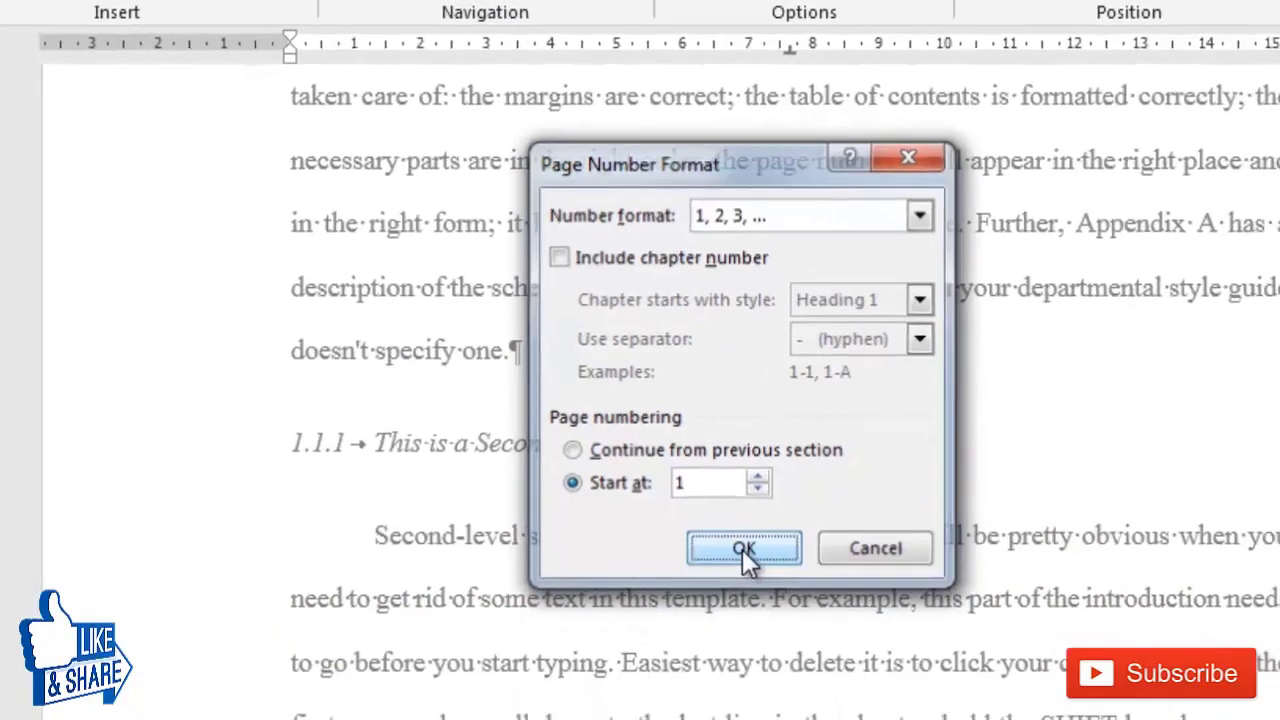
left_click(778, 603)
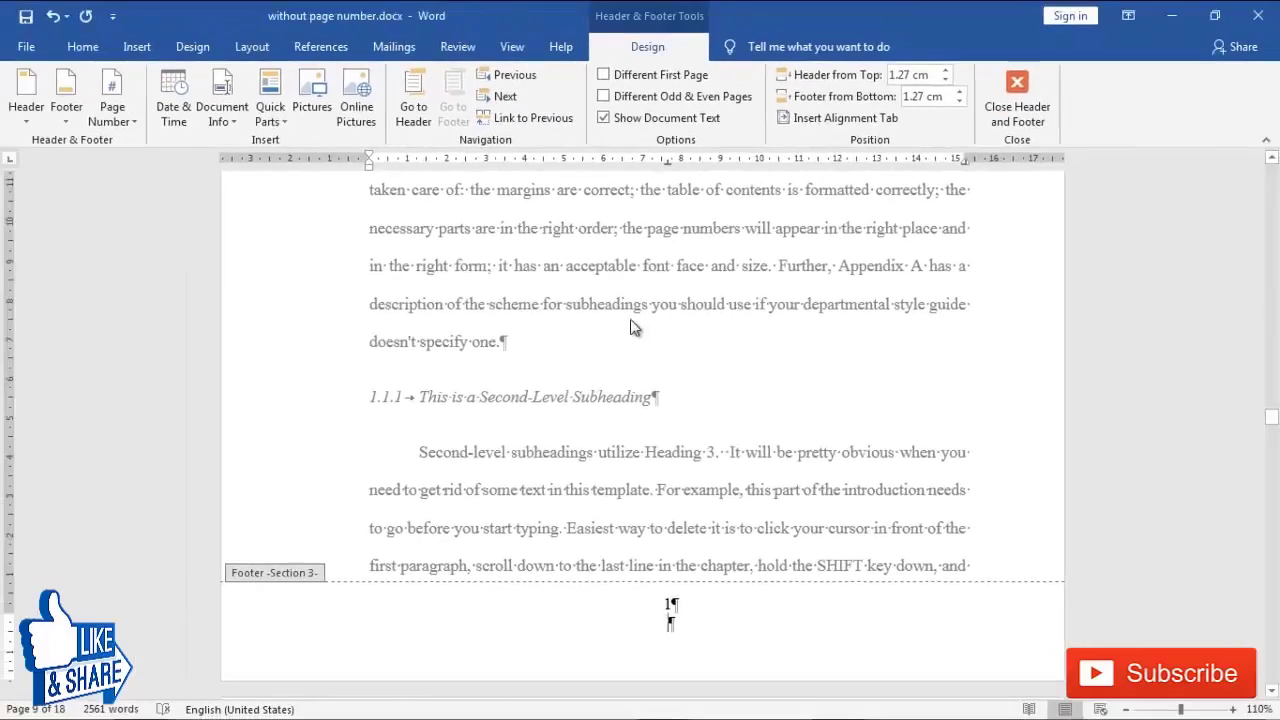
left_click(1017, 100)
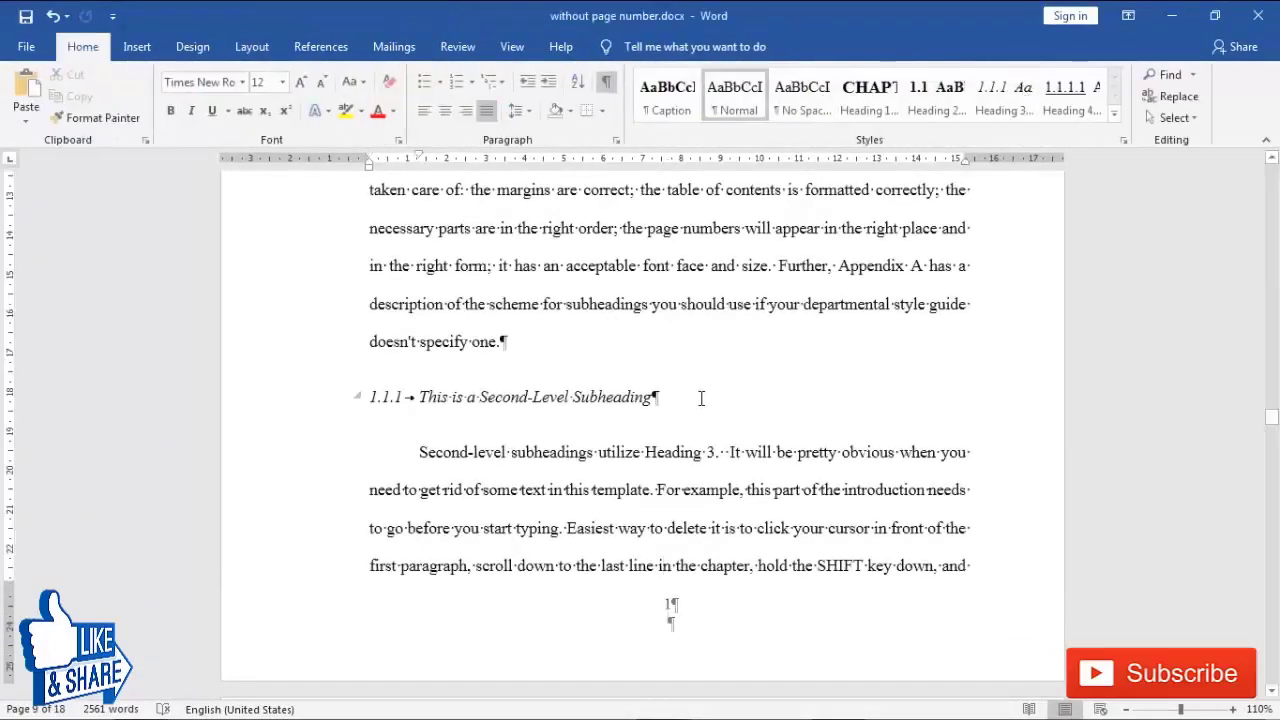